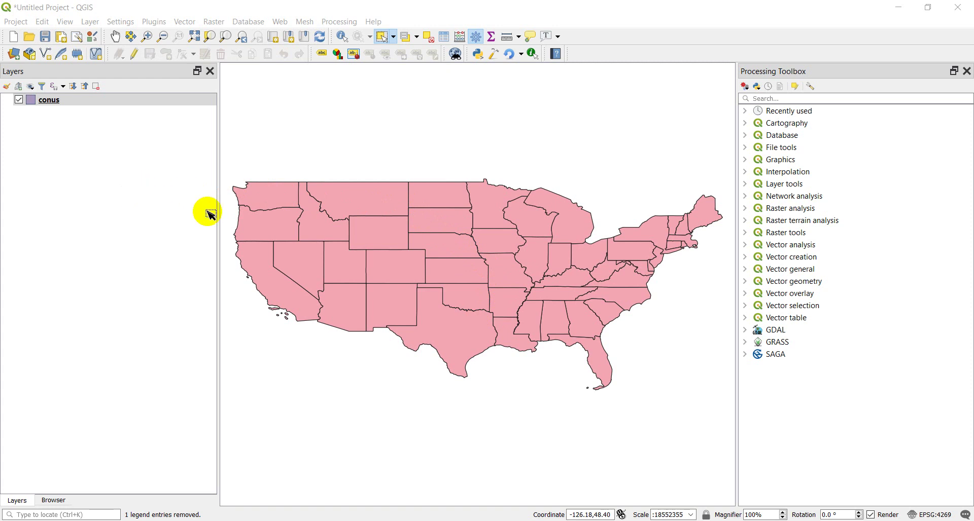
Step: Review the source settings and general information of the conus layer in its layer properties
left_click(43, 101)
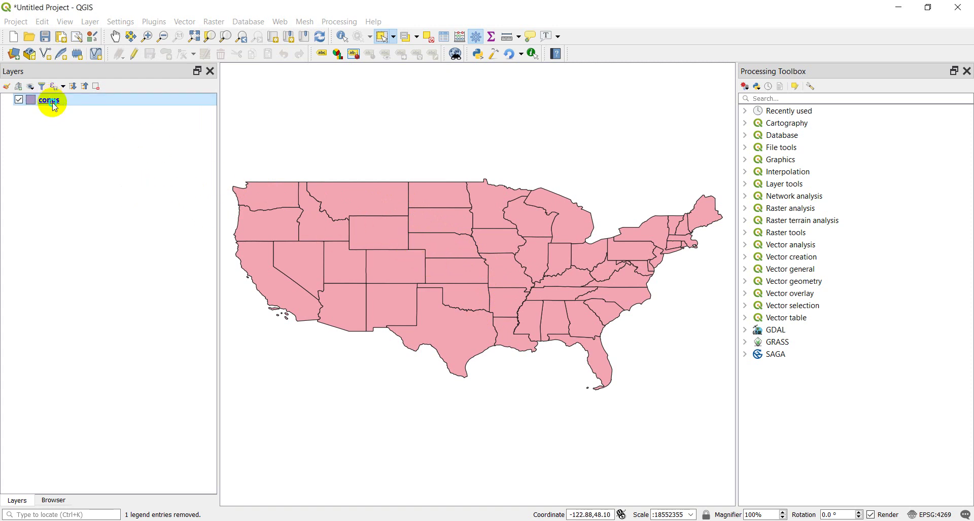
right_click(55, 107)
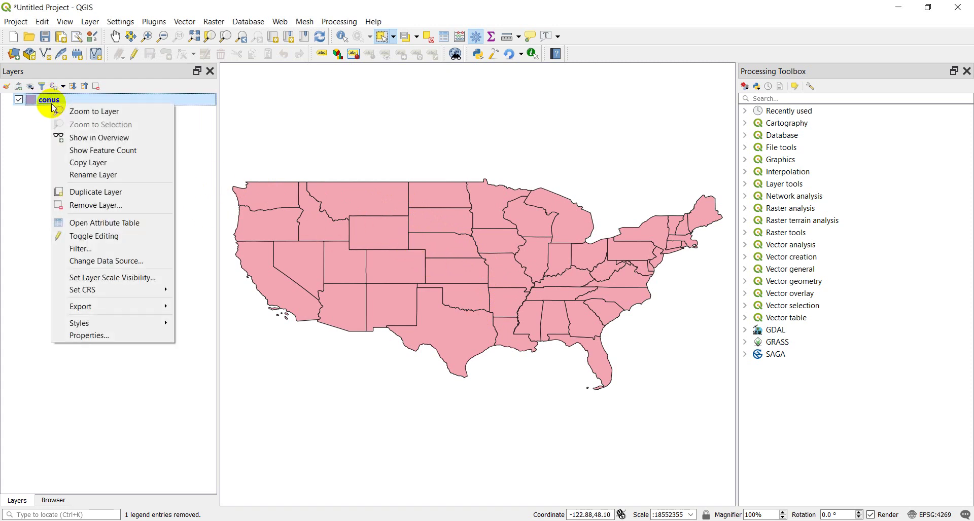
left_click(82, 336)
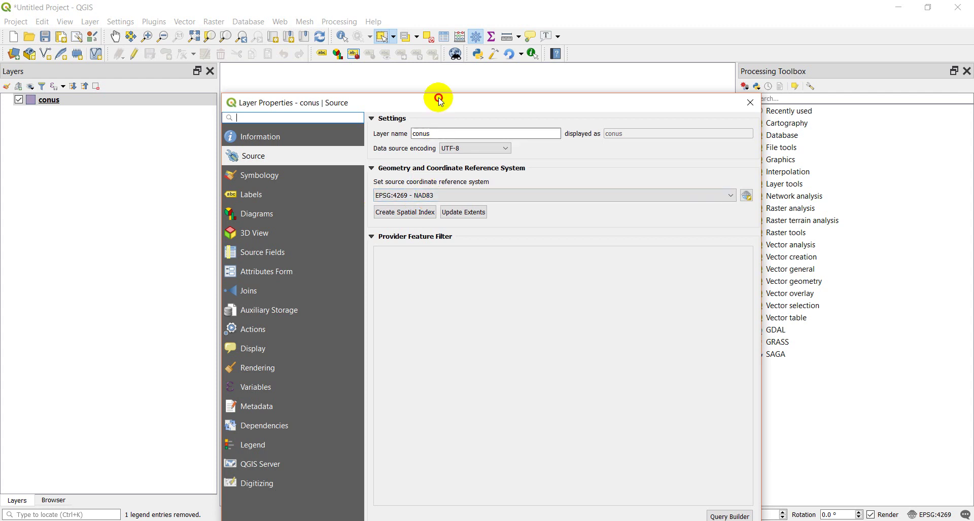
left_click_drag(440, 98, 424, 61)
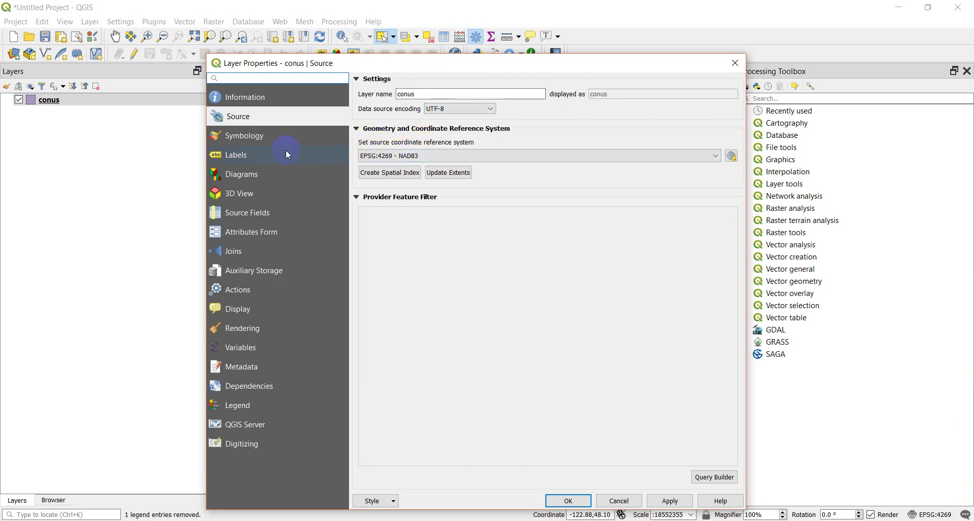
left_click(256, 102)
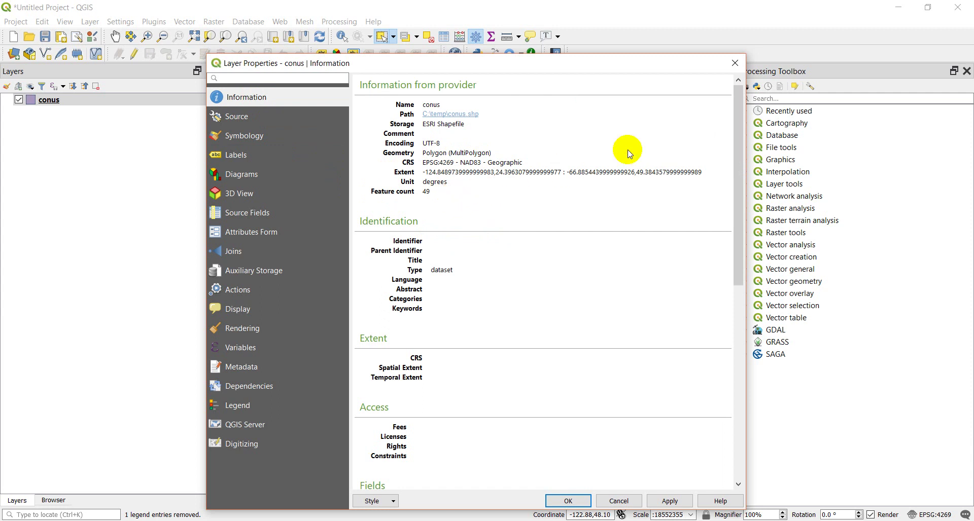
left_click(737, 64)
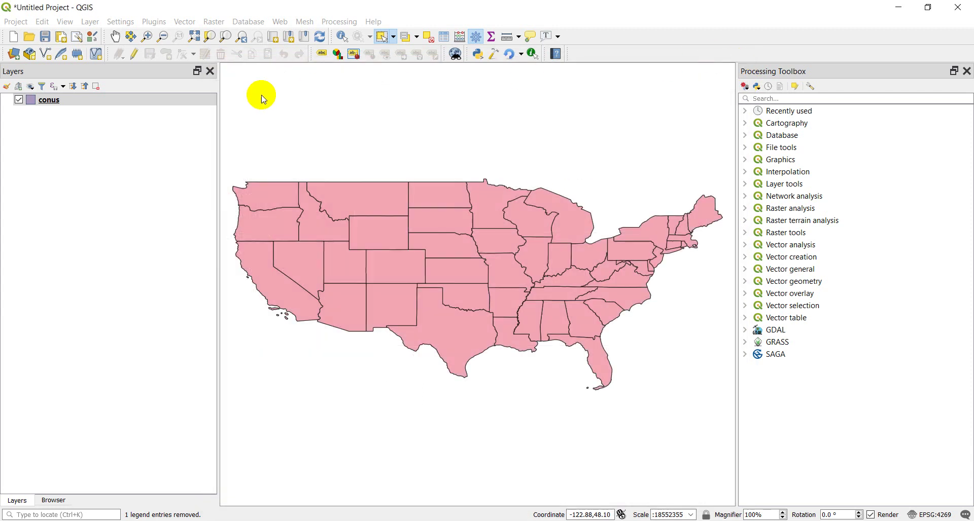
Step: Set the project's coordinate reference system to NAD83 / Conus Albers (EPSG:5070)
left_click(119, 22)
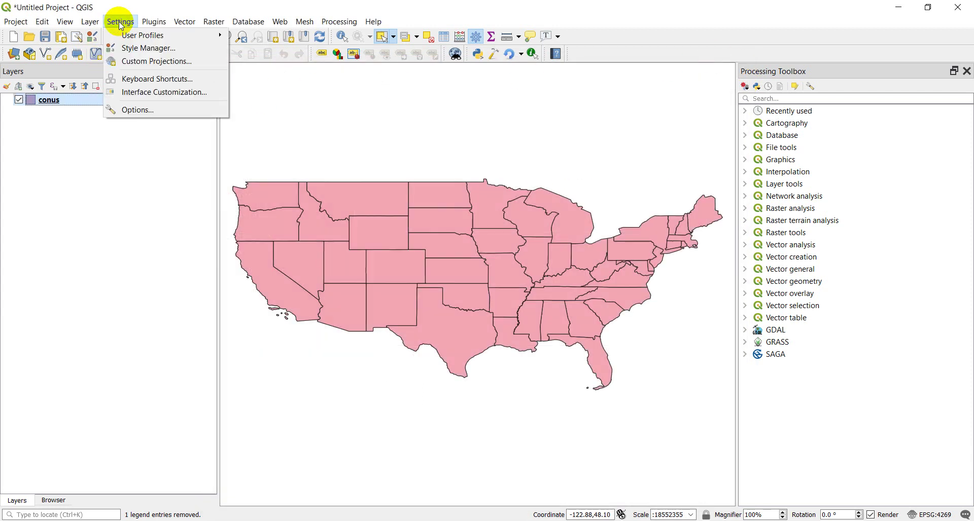
mouse_move(14, 21)
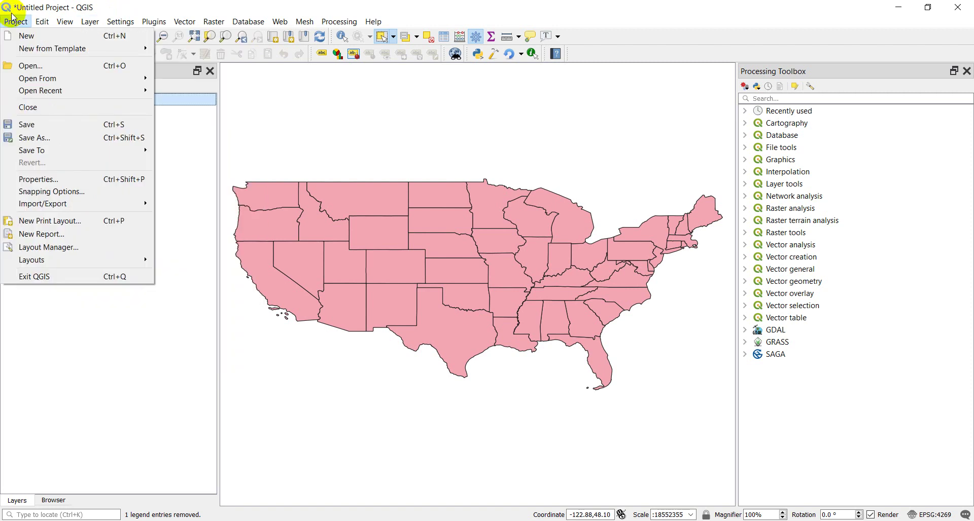
left_click(30, 175)
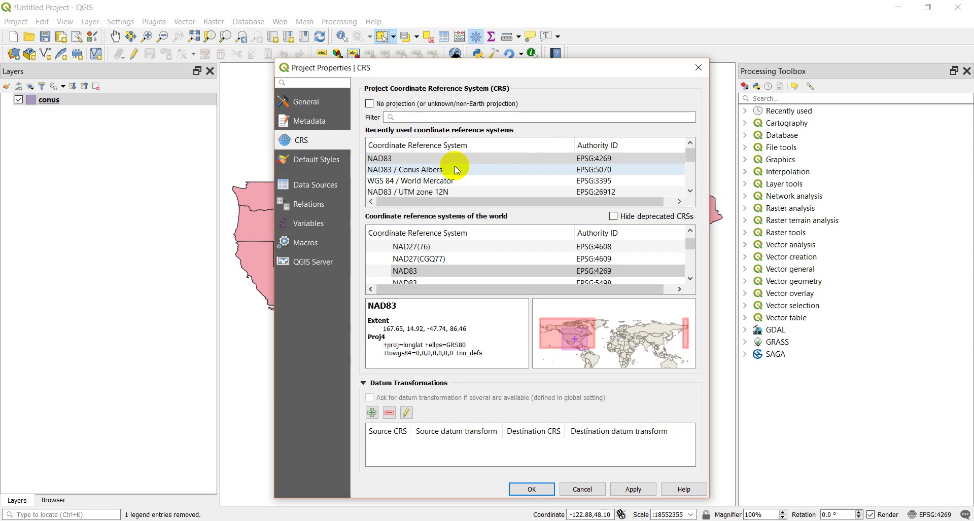
left_click(381, 174)
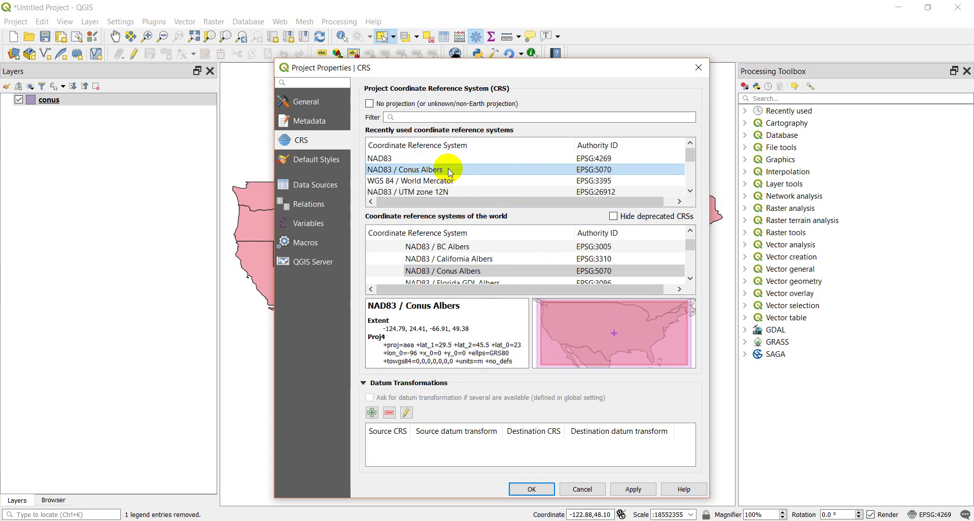
left_click(380, 158)
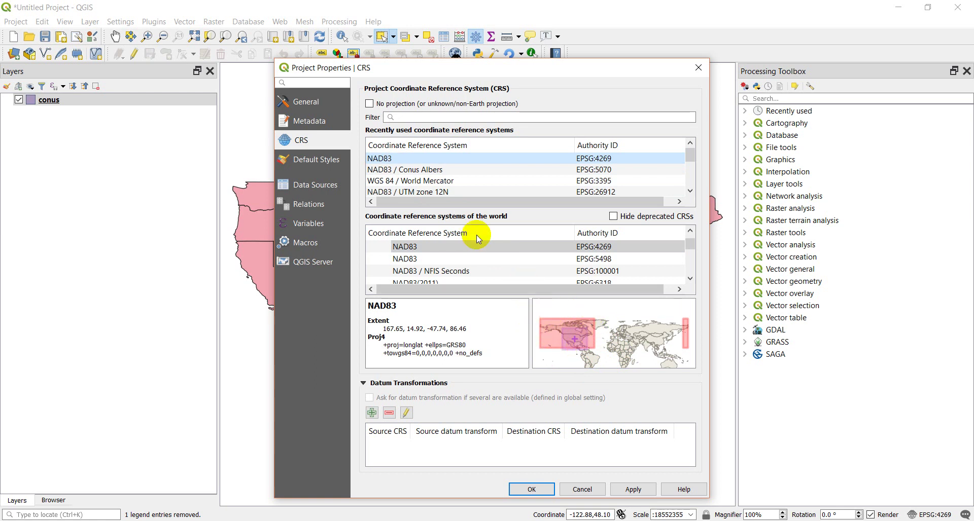
left_click(409, 172)
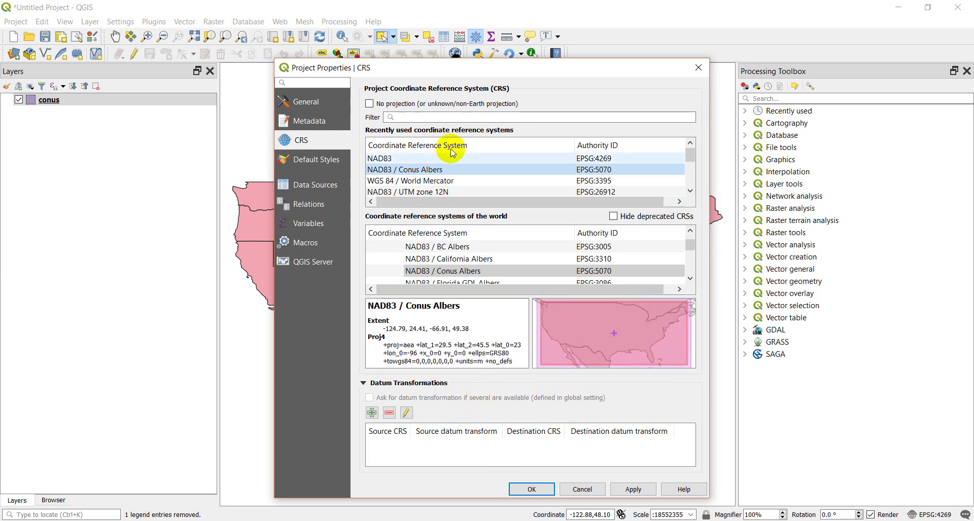
left_click(531, 488)
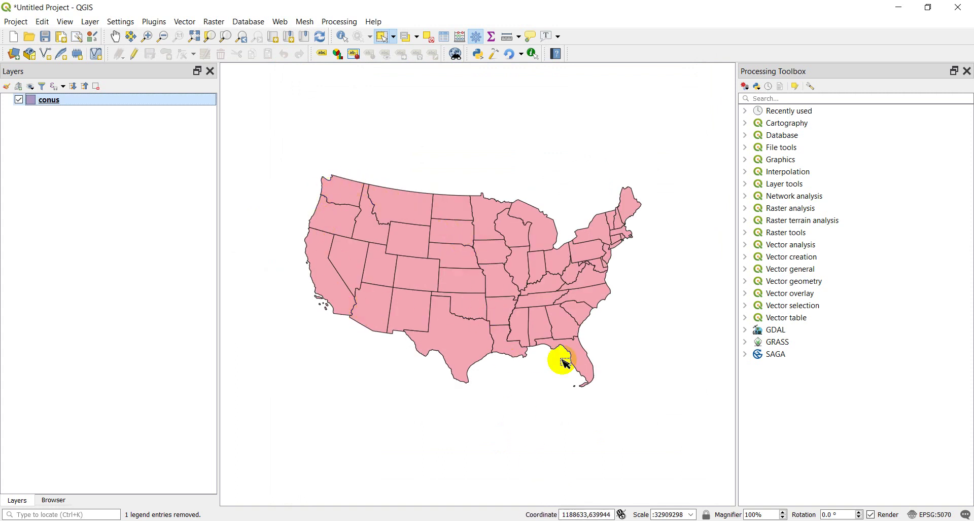
Step: Check the conus layer's own coordinate reference system in its information and source properties
double_click(54, 103)
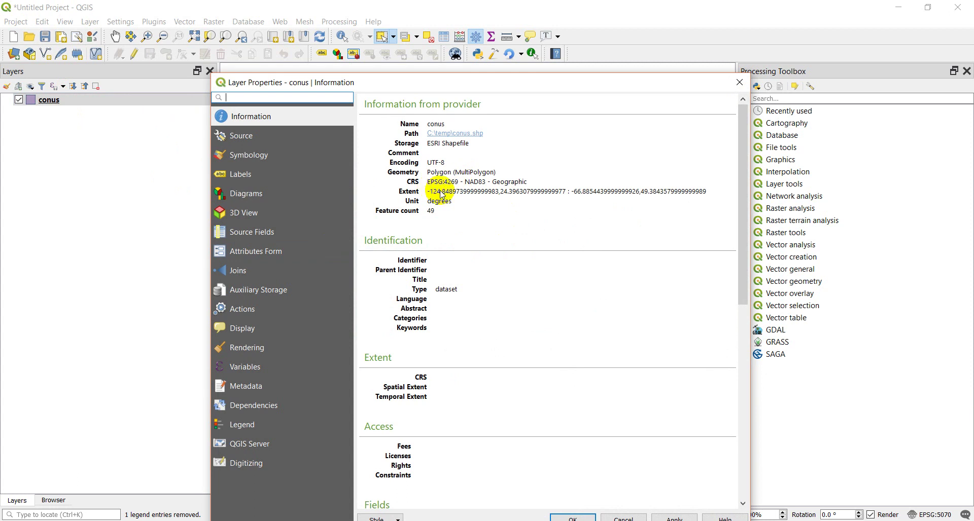
left_click(243, 136)
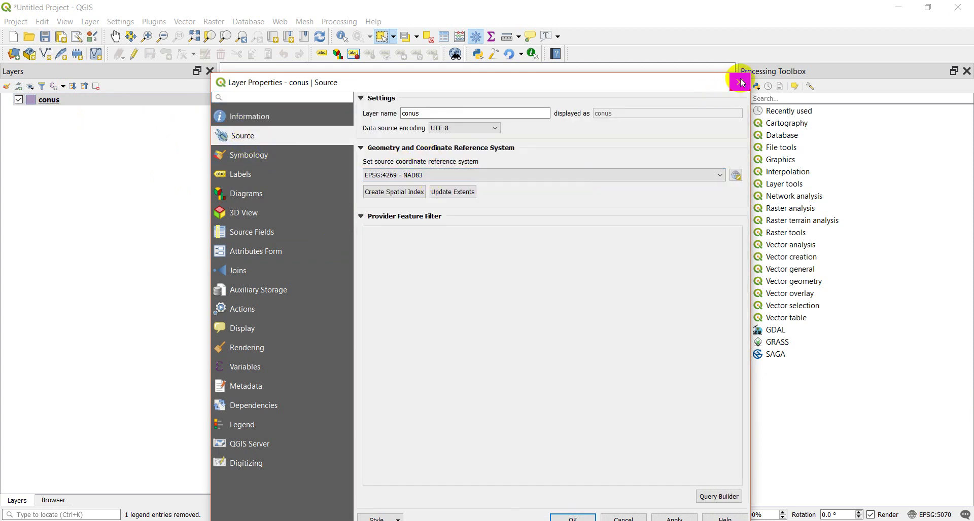
left_click(740, 82)
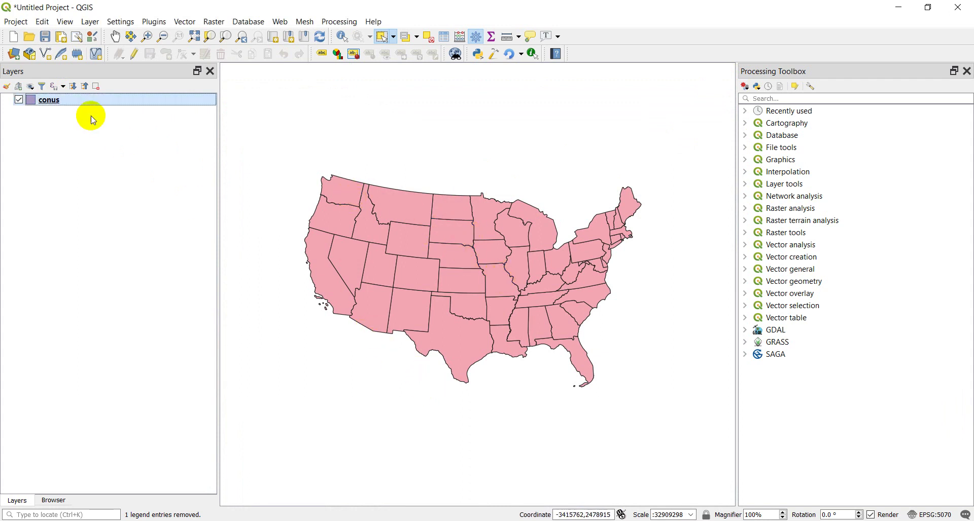
Step: Browse the world coordinate reference systems around NAD83 / Conus Albers in the project's CRS properties
left_click(28, 19)
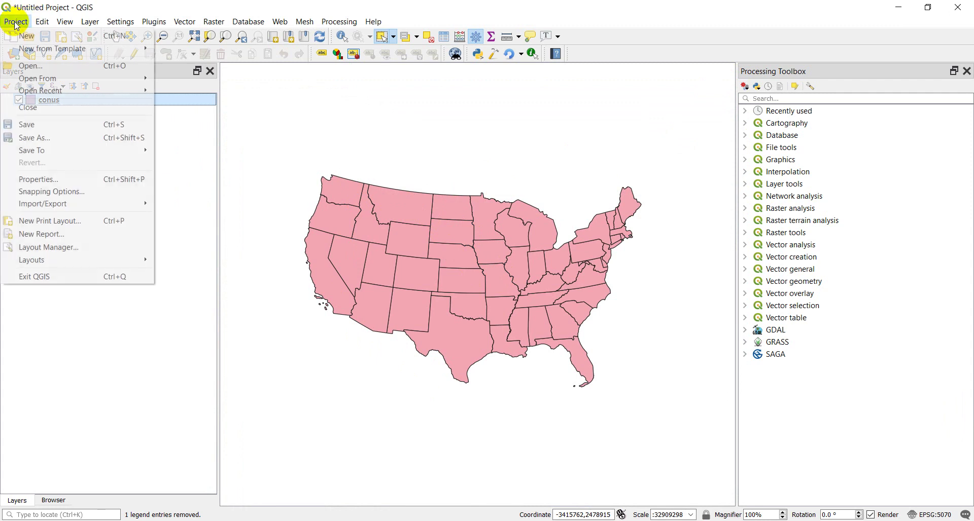
left_click(54, 173)
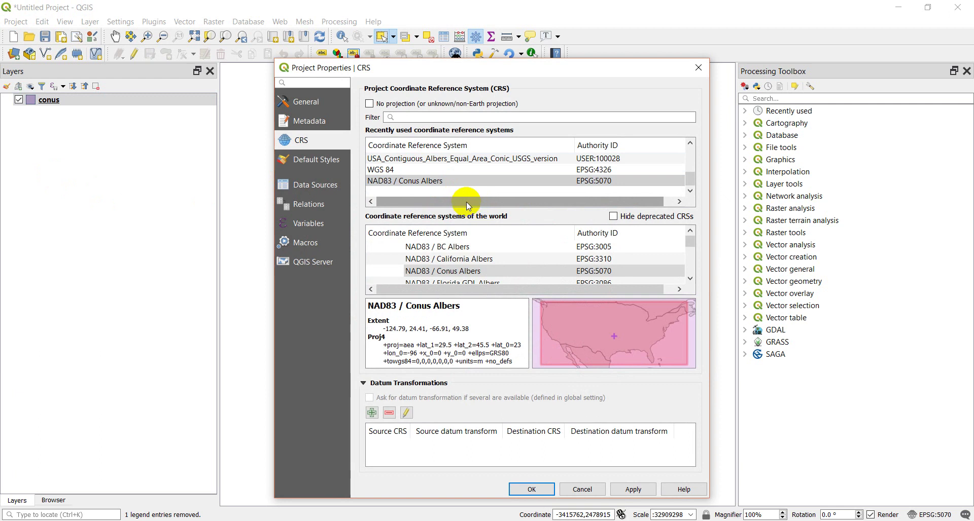
scroll(462, 256, "up", 3)
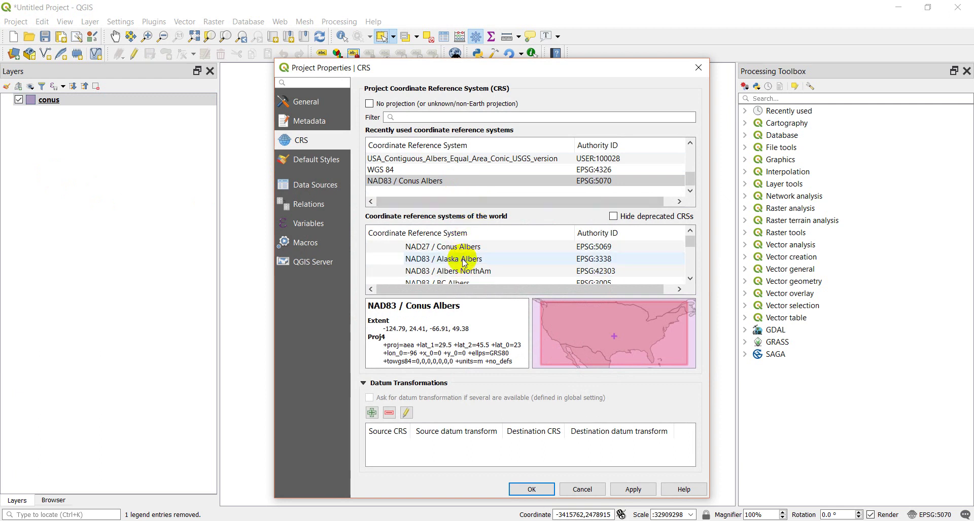
scroll(464, 261, "up", 2)
scroll(467, 261, "down", 1)
scroll(467, 262, "down", 2)
scroll(469, 264, "down", 1)
scroll(469, 264, "up", 1)
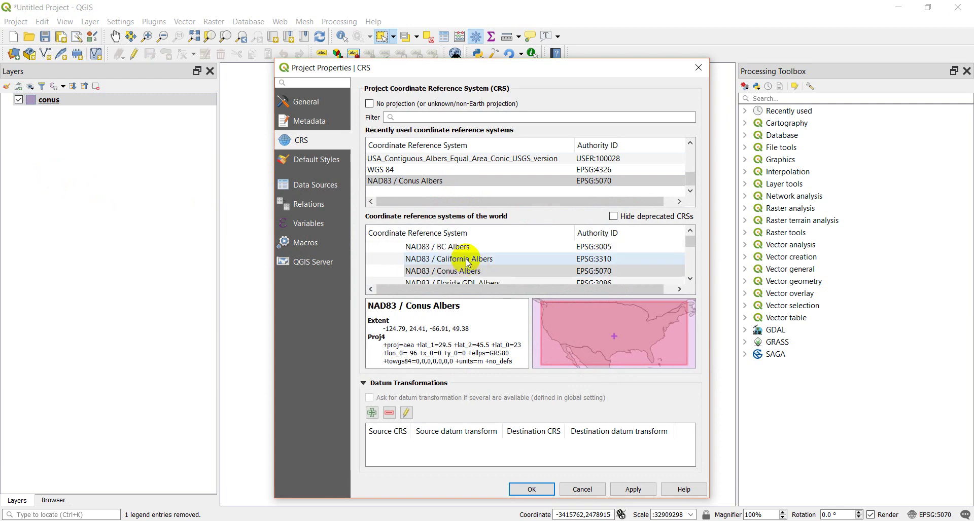
Step: Filter the coordinate reference systems by "nad83" and set the project CRS to the geographic NAD83 (EPSG:4269)
left_click(428, 116)
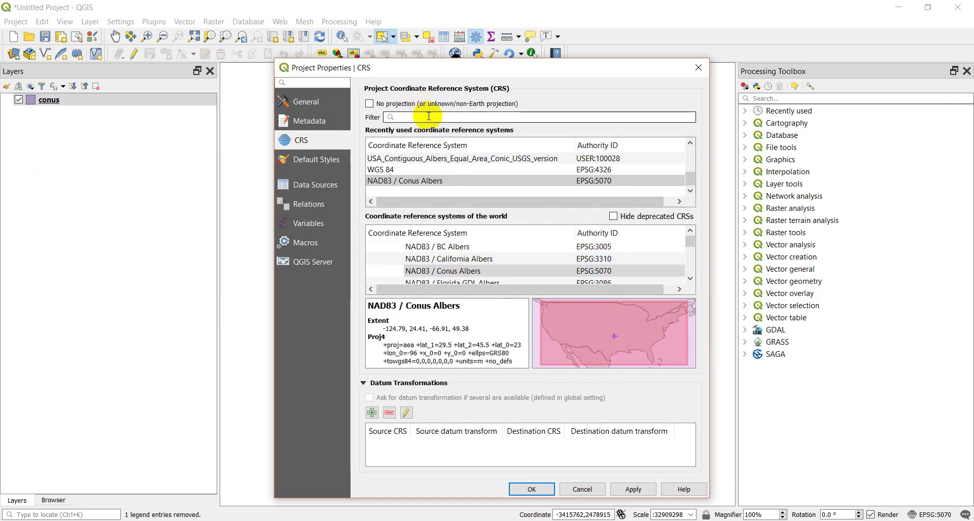
type("nad83")
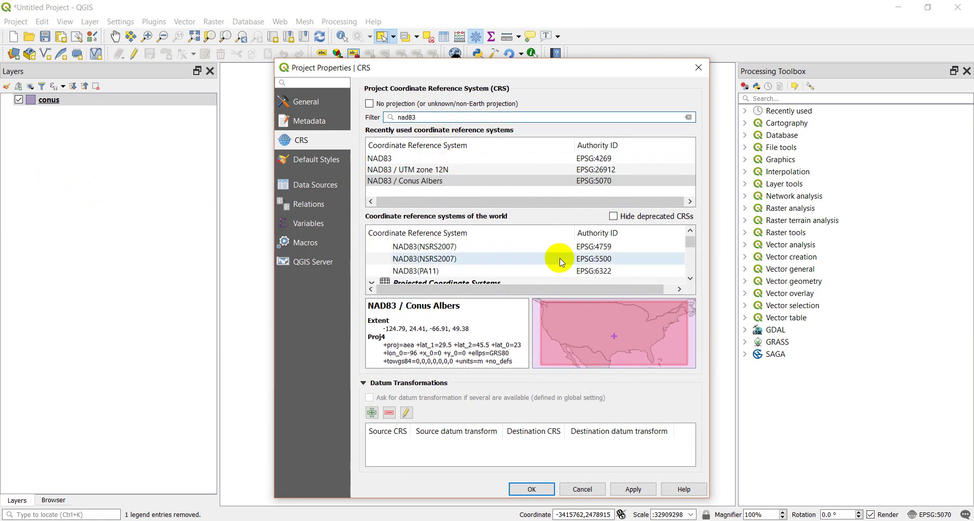
left_click_drag(690, 245, 689, 236)
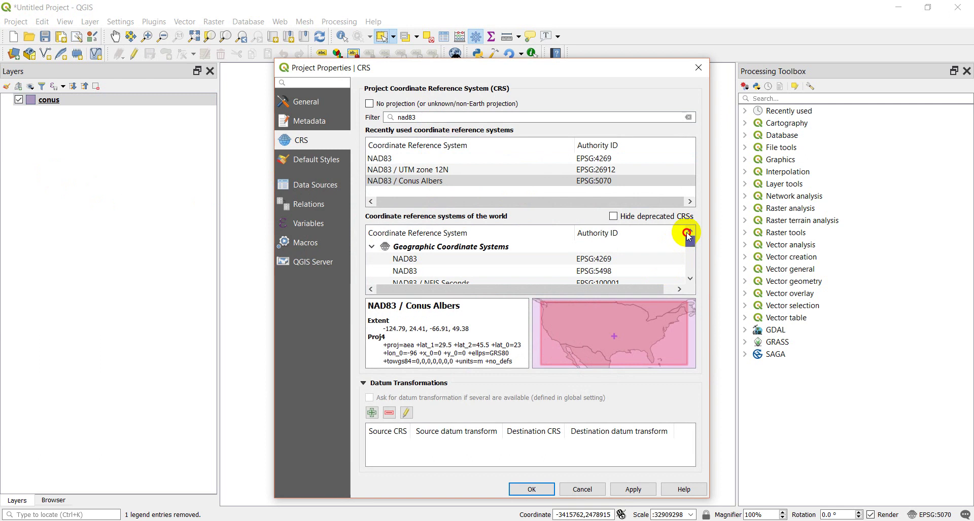
left_click(628, 260)
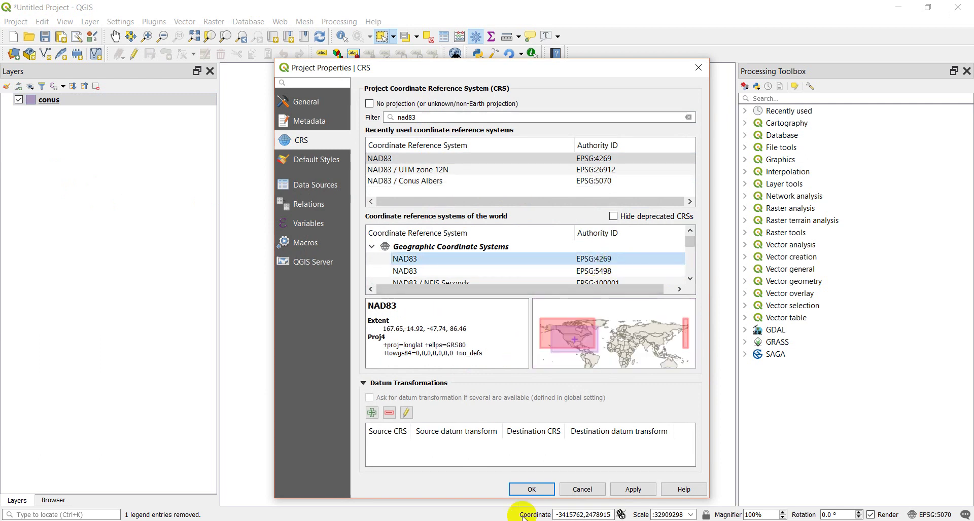
left_click(535, 489)
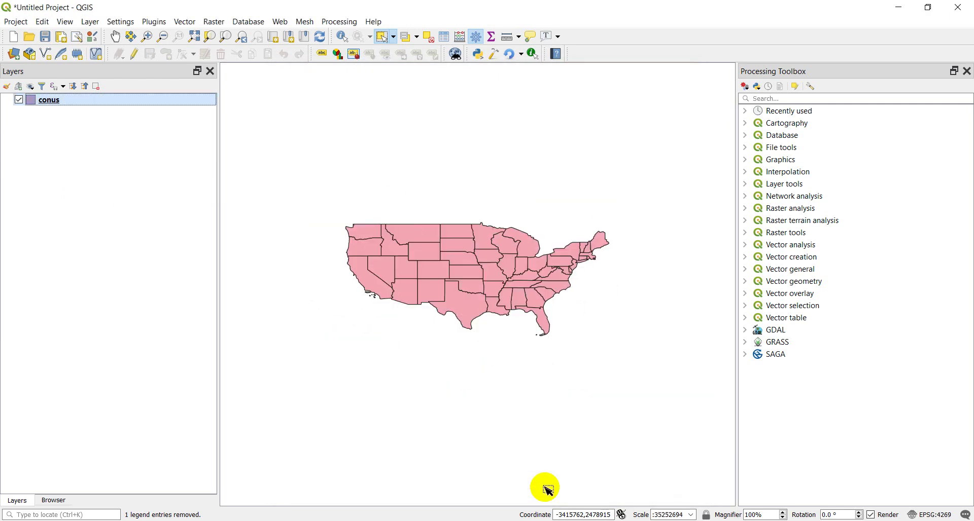
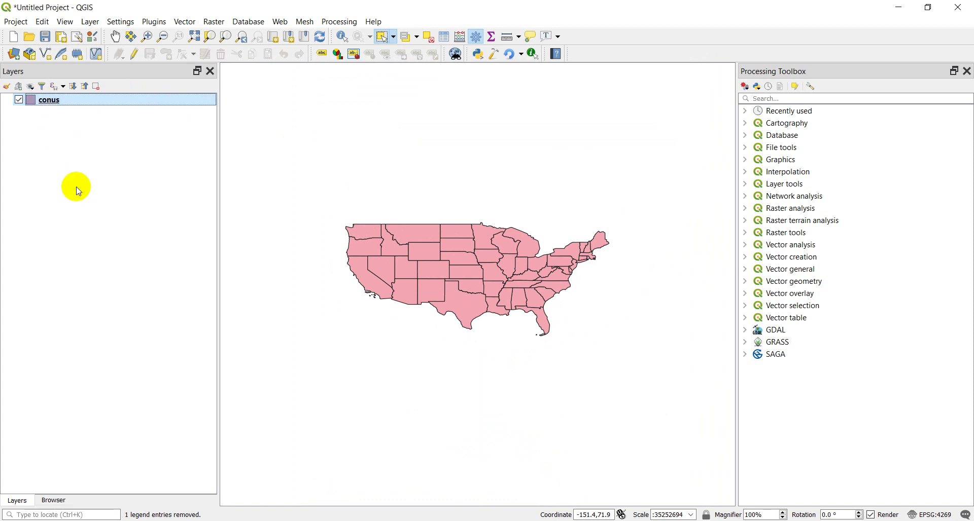
Step: Zoom the map to the full extent of the conus layer
scroll(474, 270, "up", 1)
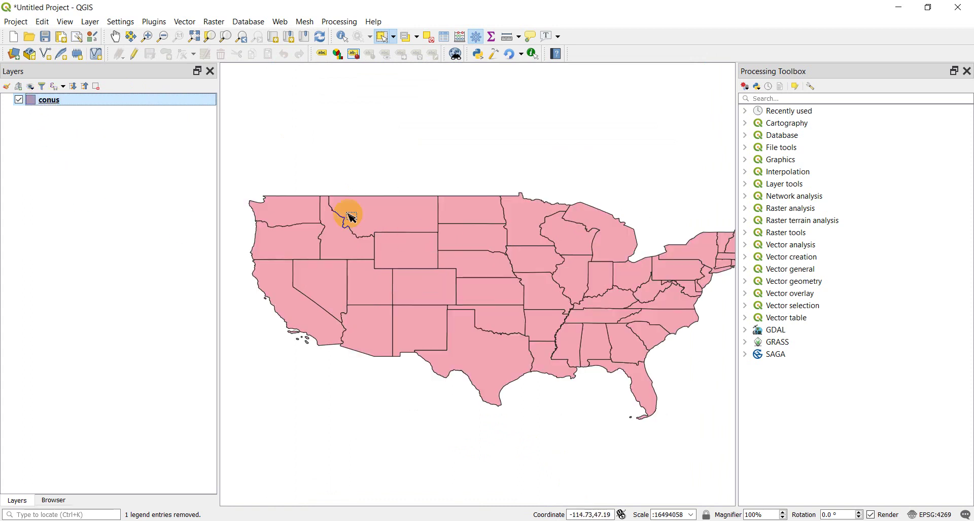
right_click(74, 101)
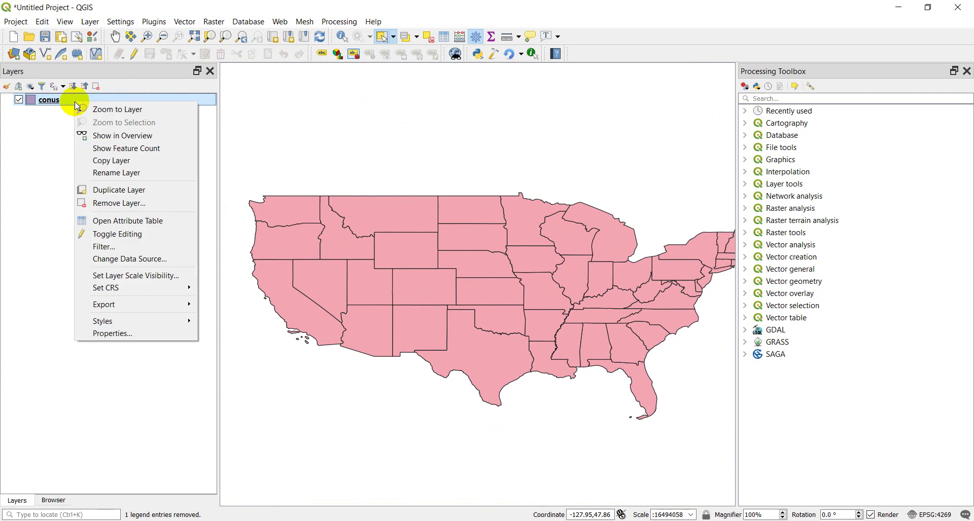
left_click(123, 111)
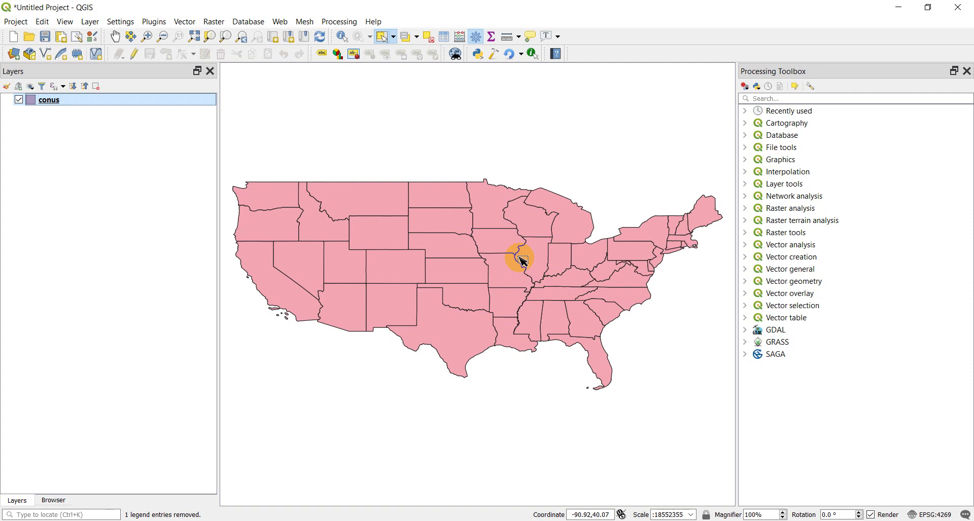
Step: Start exporting the conus layer's features as an ESRI Shapefile named conus_5070 in the C:\temp folder
right_click(52, 105)
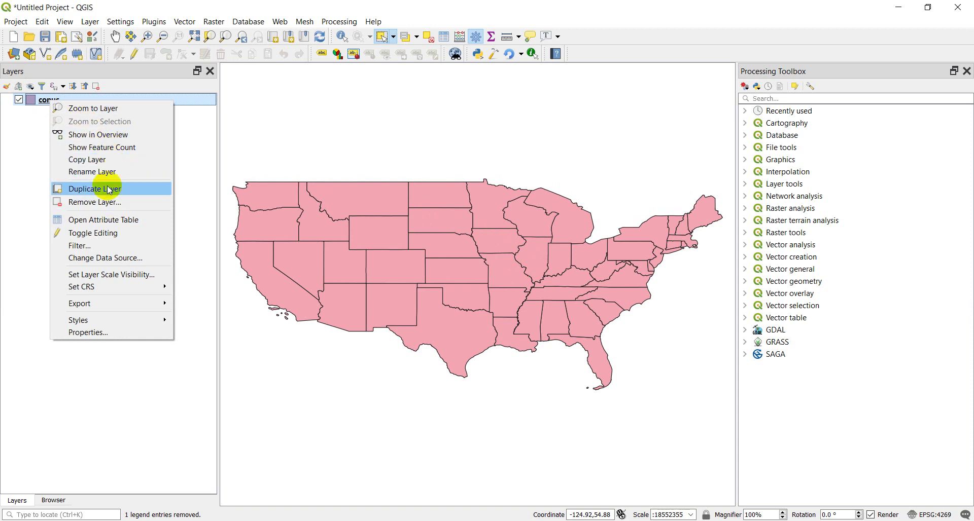
mouse_move(136, 303)
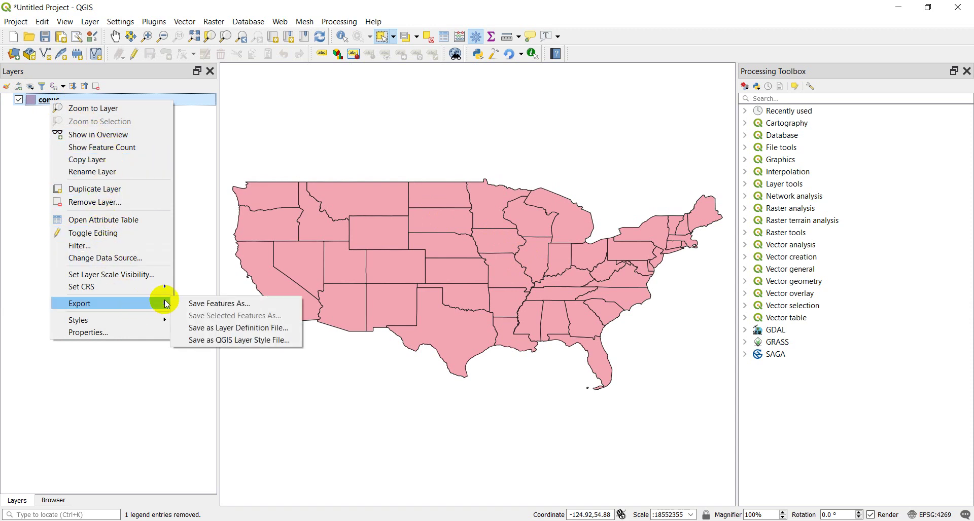
left_click(218, 303)
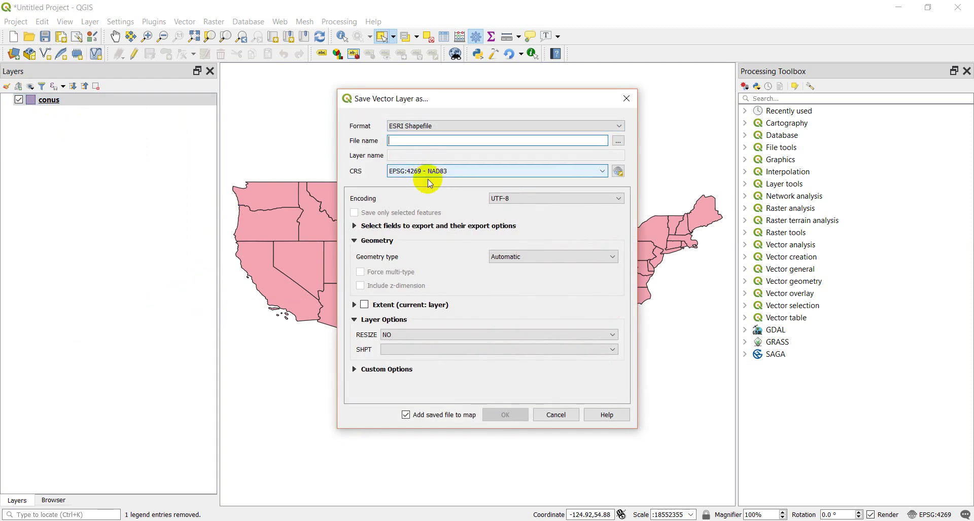
left_click(618, 141)
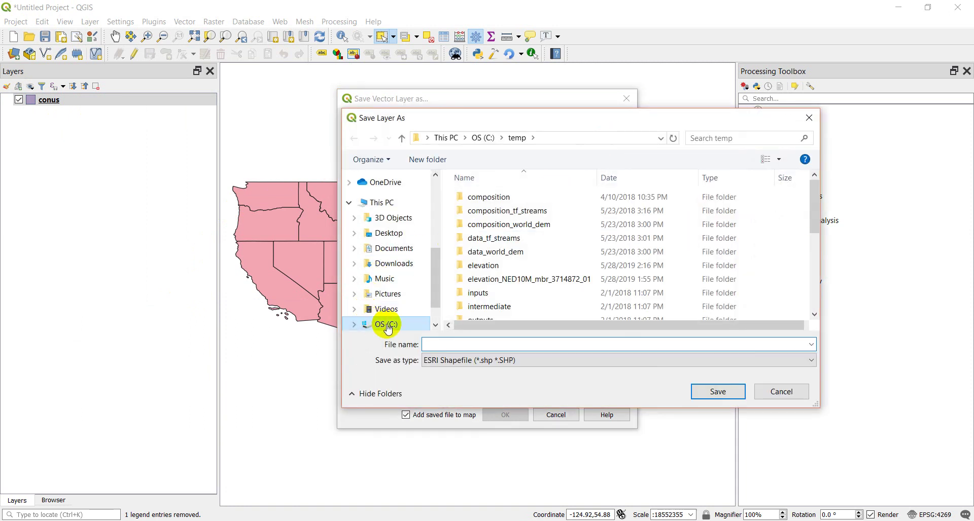
left_click(387, 327)
scroll(581, 286, "down", 5)
scroll(581, 286, "down", 4)
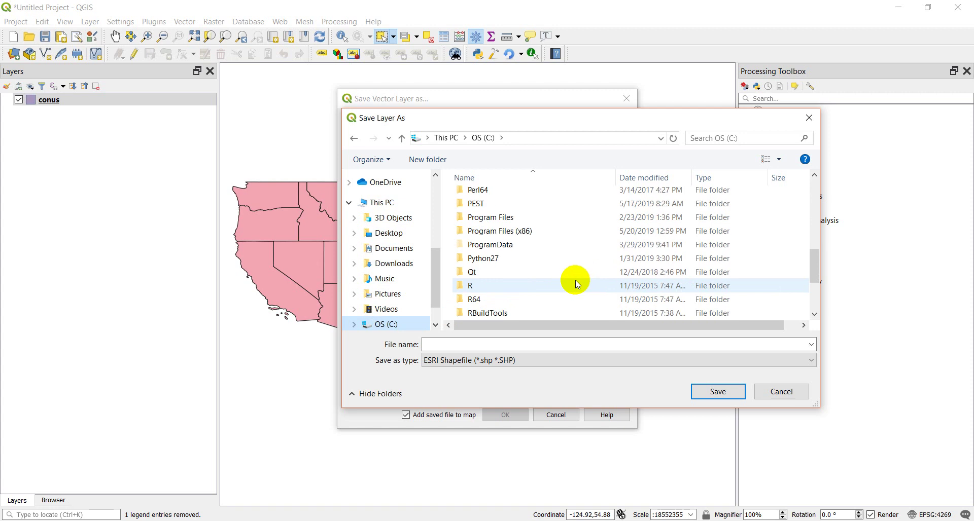
left_click(486, 302)
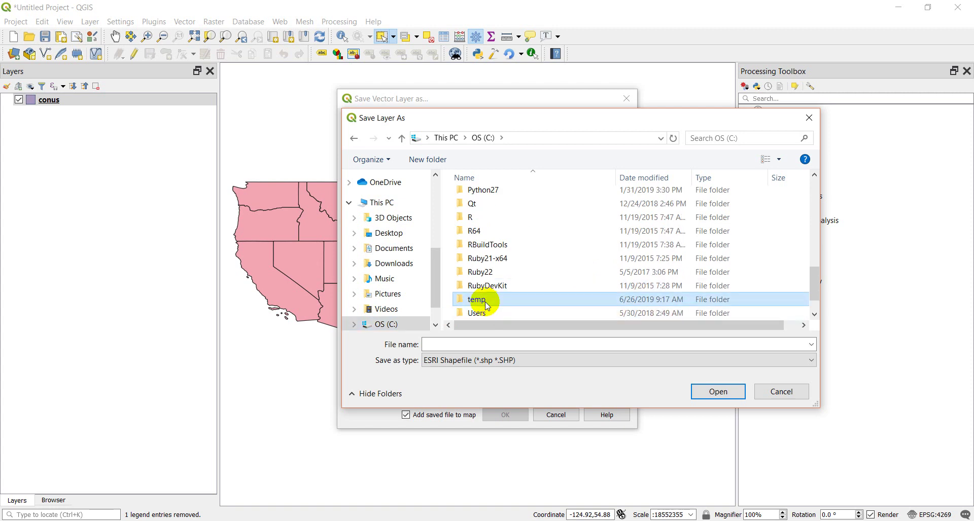
double_click(486, 303)
left_click(482, 343)
type("conus")
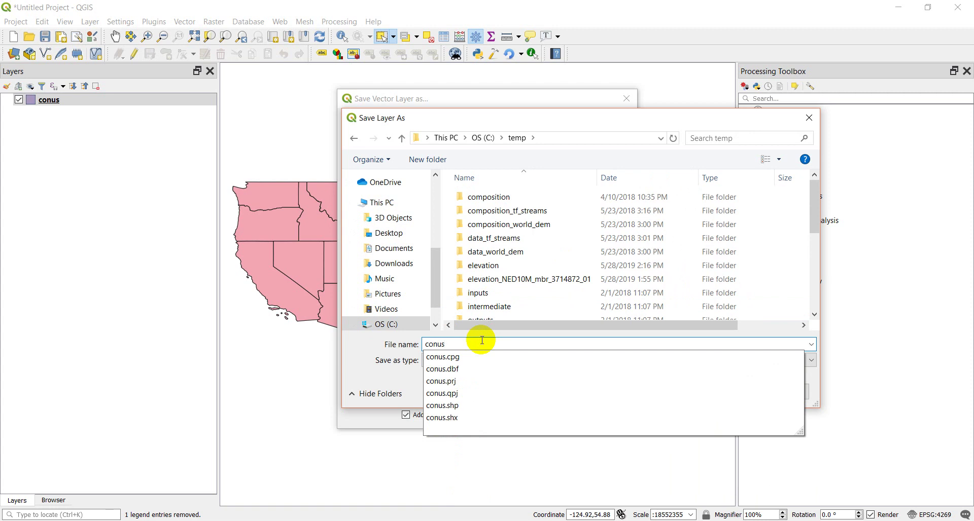
type("_5070")
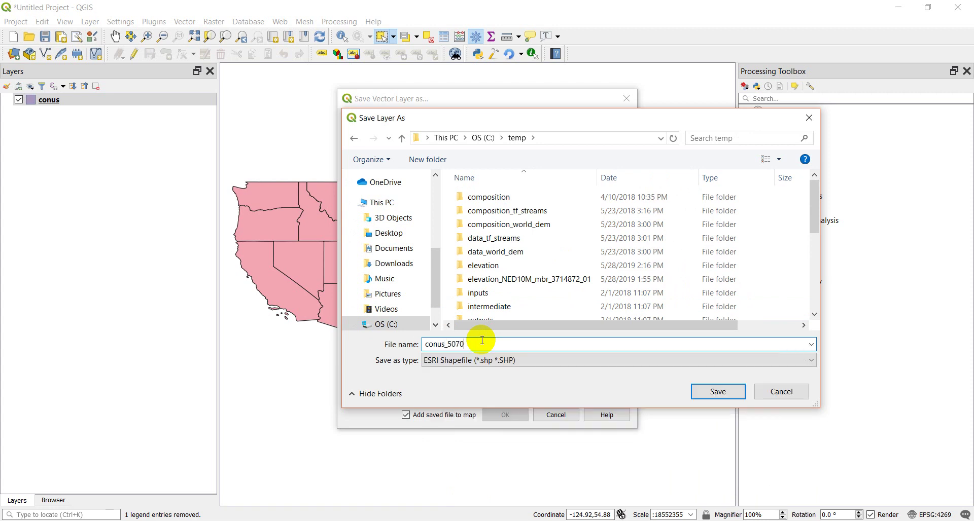
left_click(738, 393)
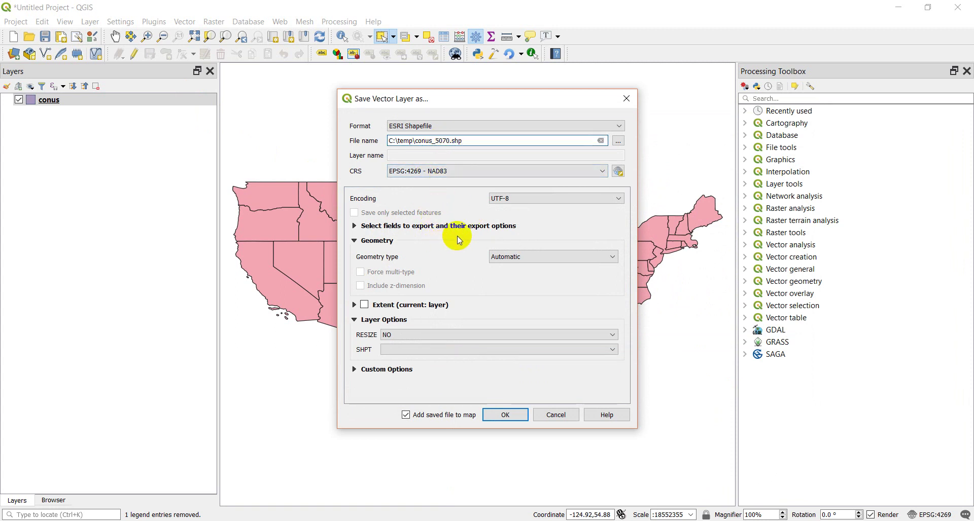
Step: Find NAD83 / Conus Albers (EPSG:5070) with the filter "conus albers", set it as the export CRS, and save the shapefile
left_click(602, 171)
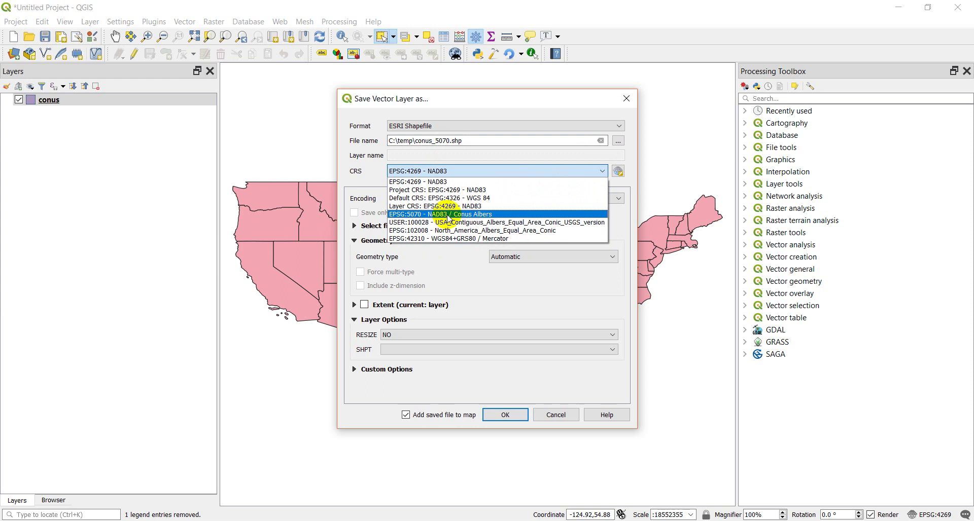
left_click(630, 182)
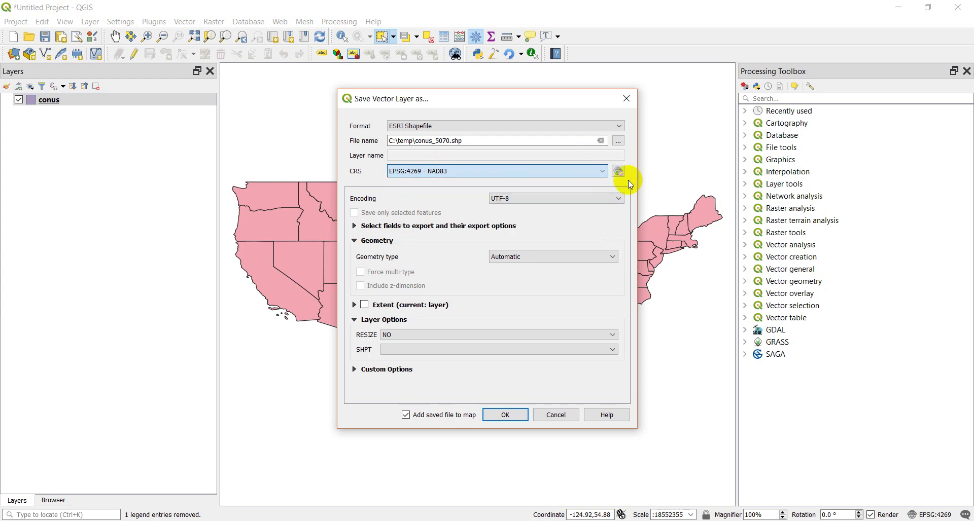
left_click(618, 172)
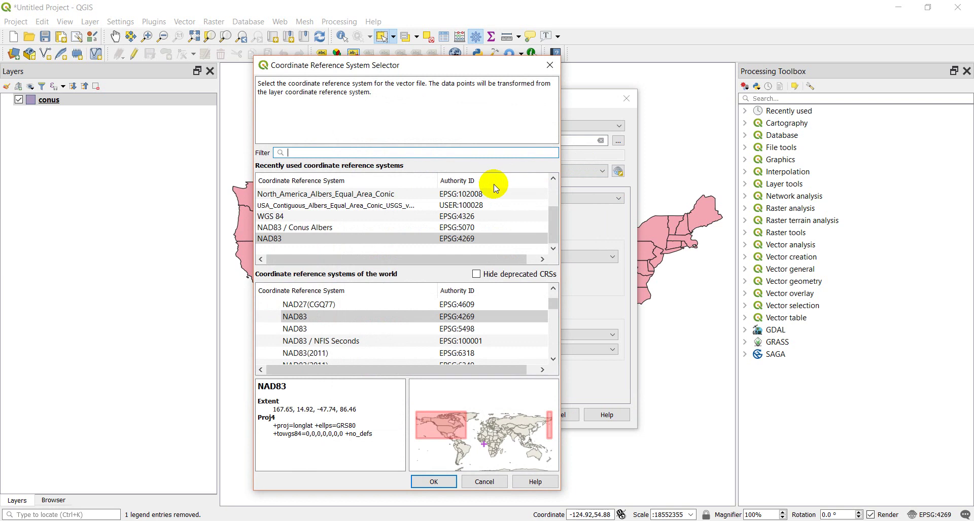
type("5070")
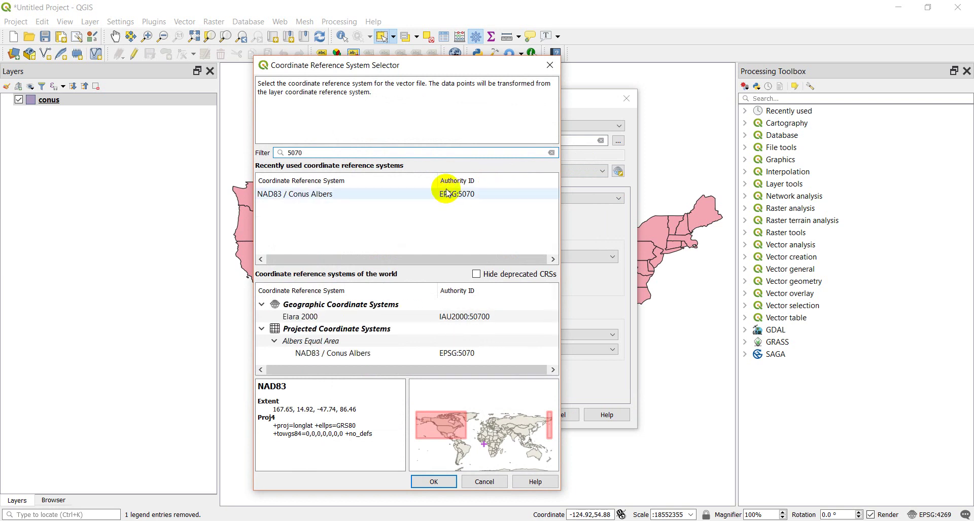
double_click(293, 152)
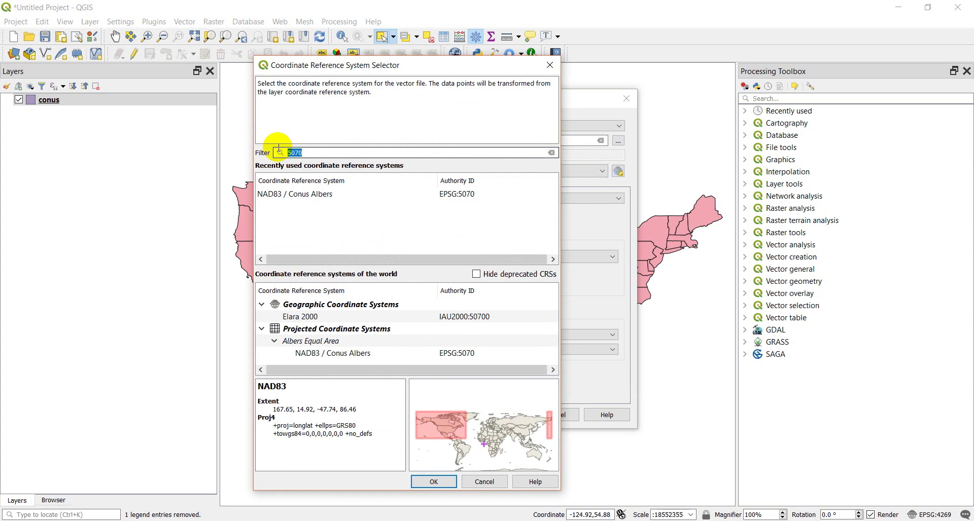
type("conus albers")
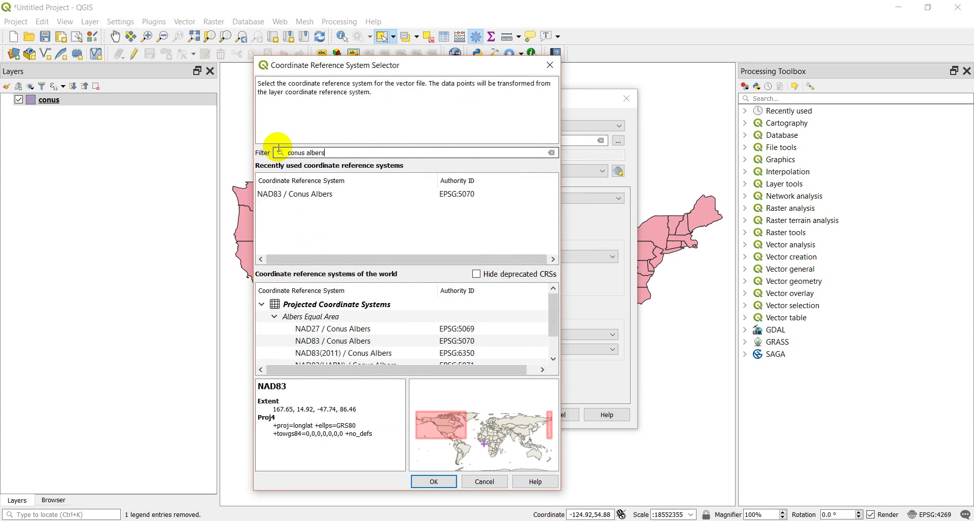
left_click(286, 193)
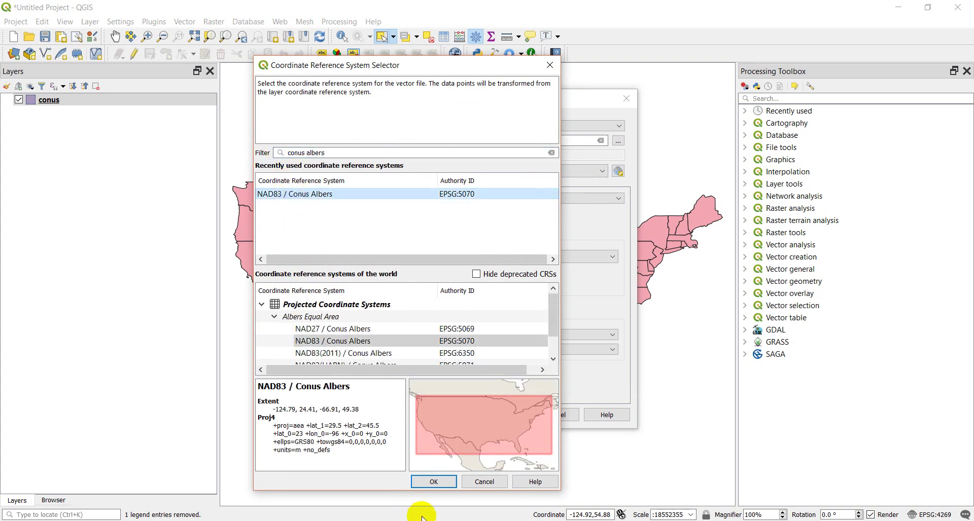
left_click(435, 481)
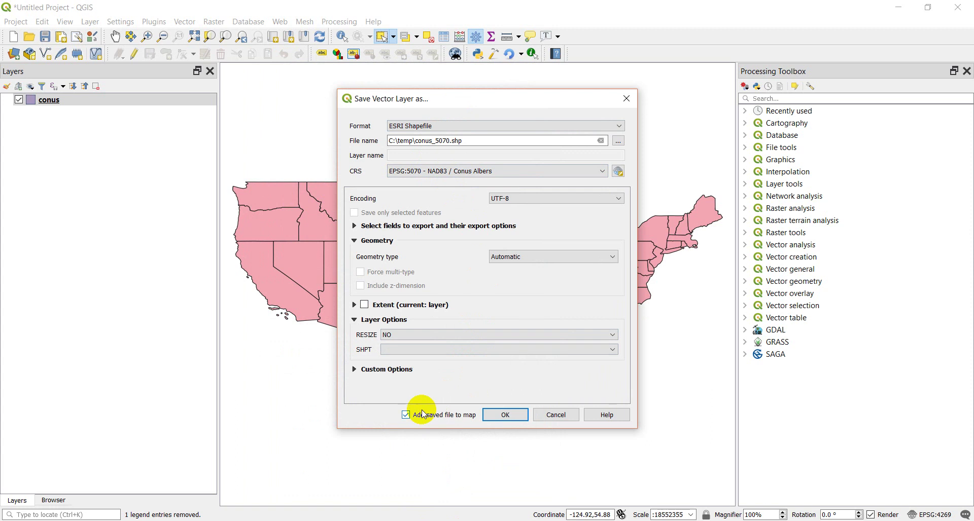
left_click(506, 415)
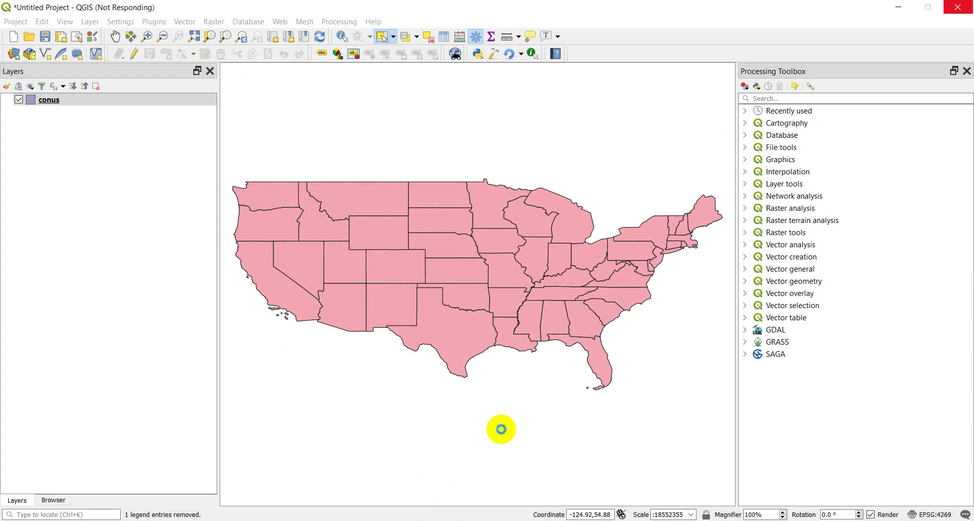
Step: Compare the conus_5070 and conus layers by toggling conus_5070's visibility and checking each layer's coordinate reference system
mouse_move(507, 350)
left_mouse_down()
mouse_move(458, 256)
mouse_move(458, 286)
mouse_move(507, 288)
mouse_move(497, 281)
left_mouse_up()
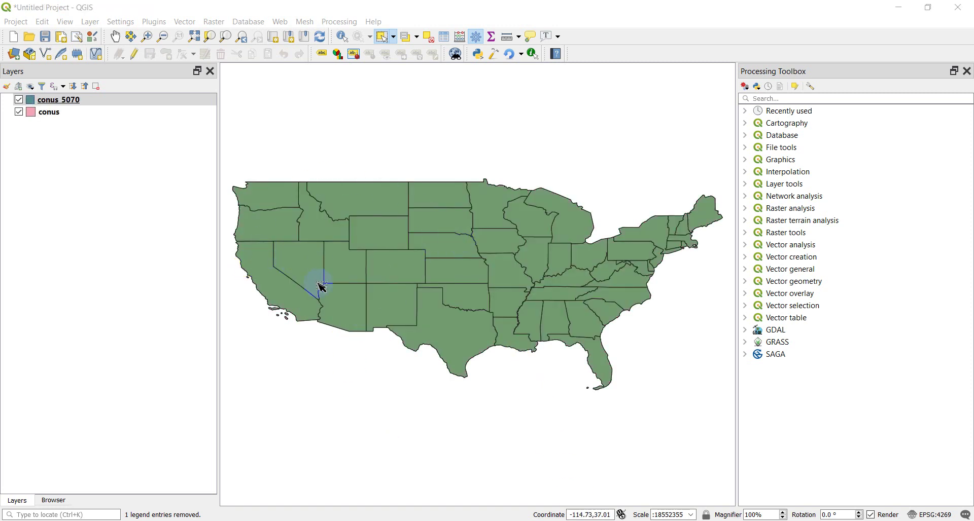
left_click(51, 103)
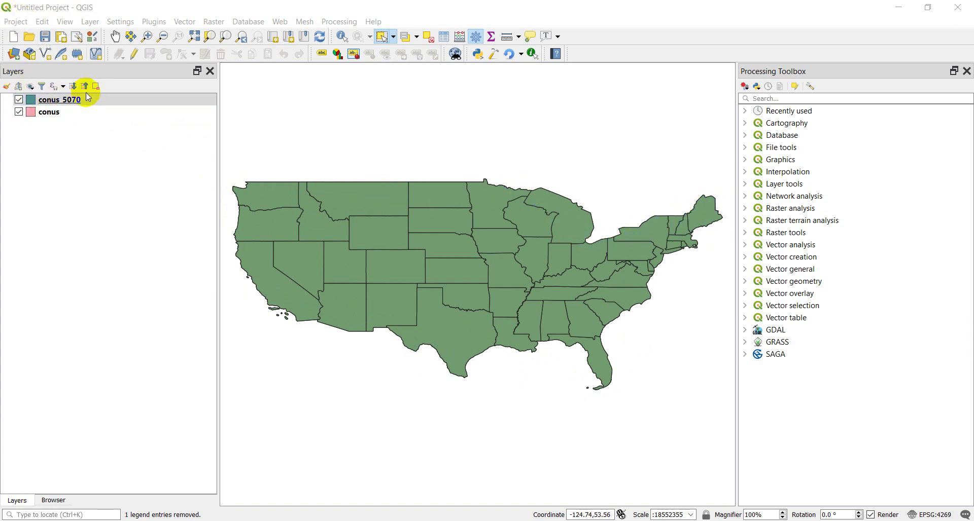
left_click(52, 103)
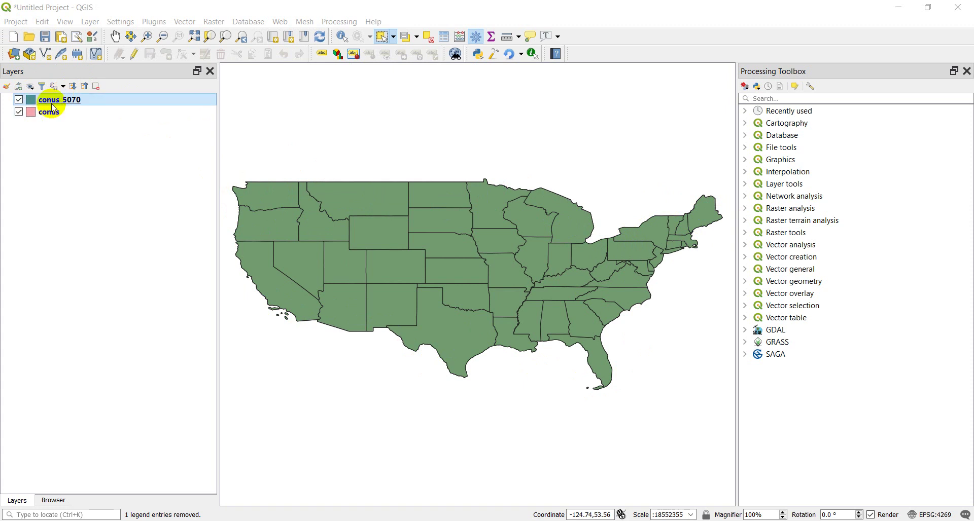
left_click(17, 100)
left_click(19, 101)
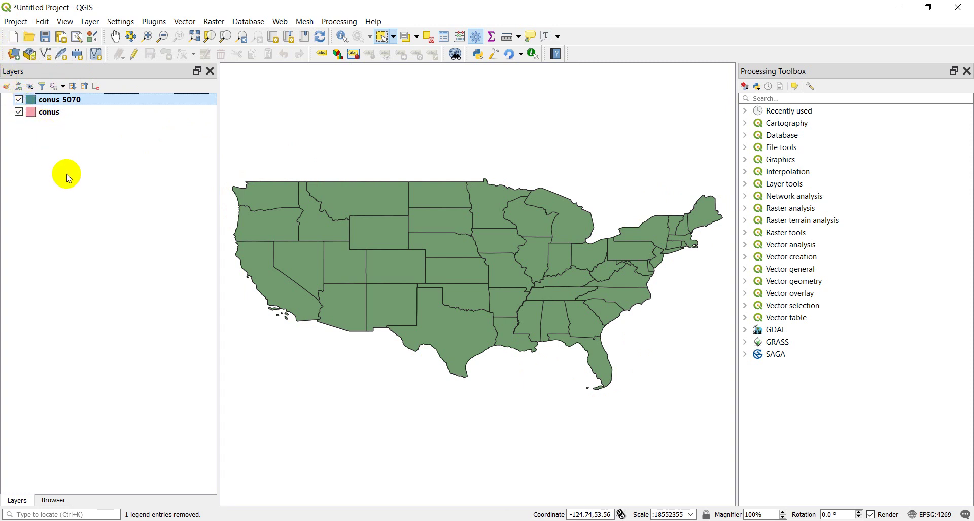
left_click_drag(274, 208, 292, 207)
left_click(61, 112, "ctrl")
left_click(74, 105)
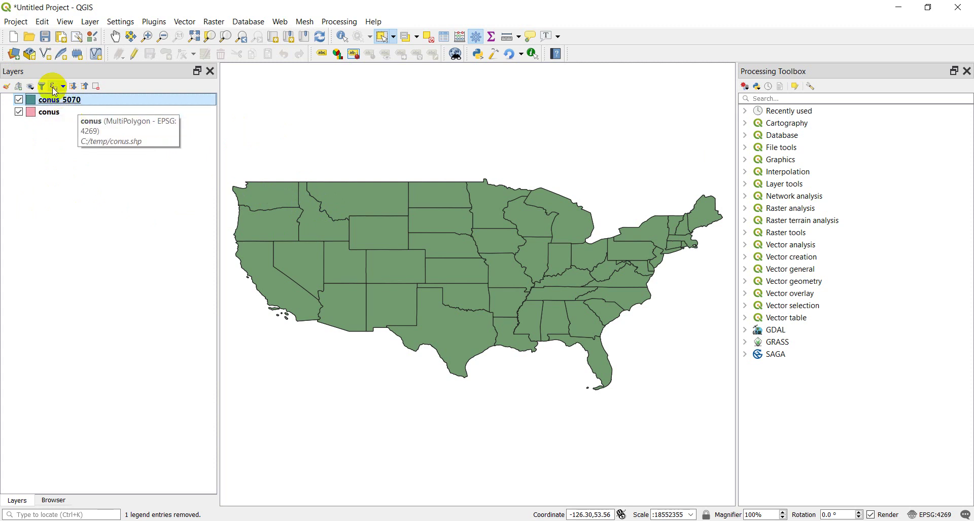
Step: Start a new project, discarding the current one, and add conus_5070.shp from the temp folder to the map
left_click(13, 39)
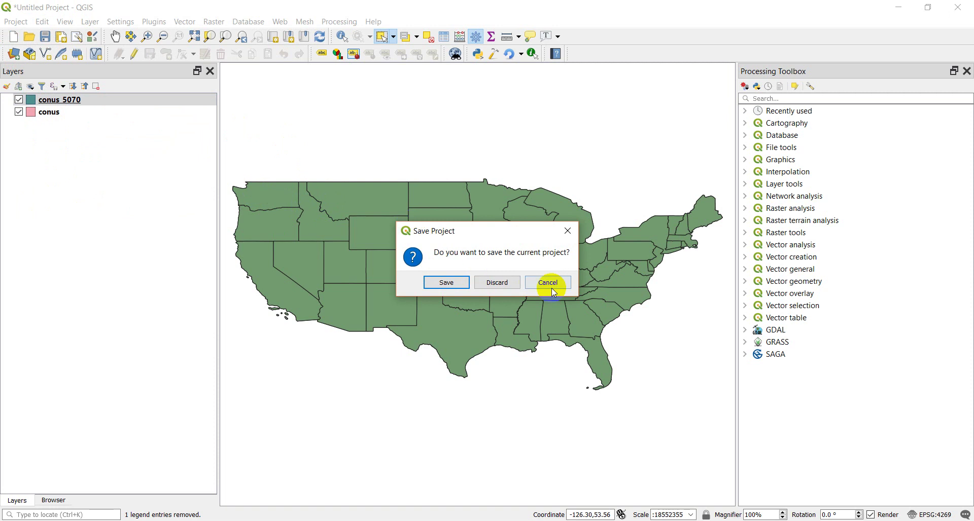
left_click(498, 283)
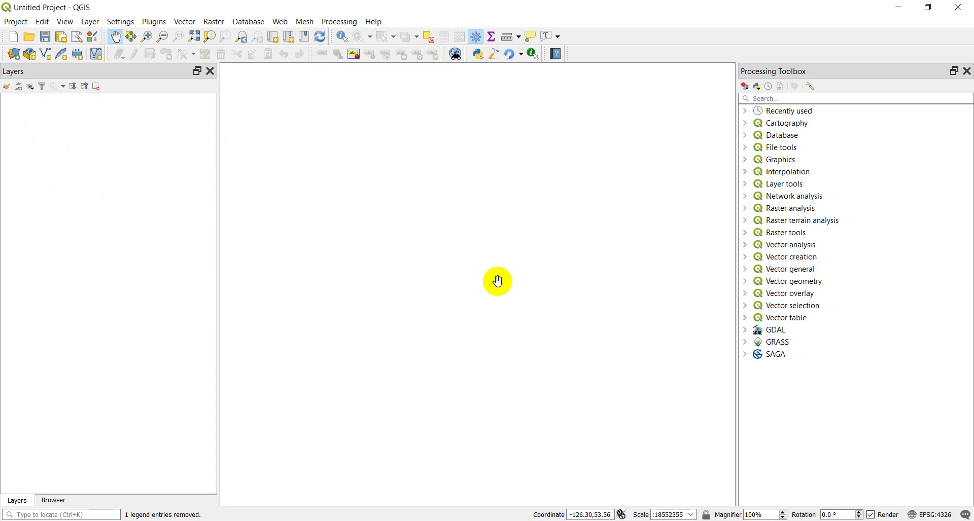
left_click(55, 501)
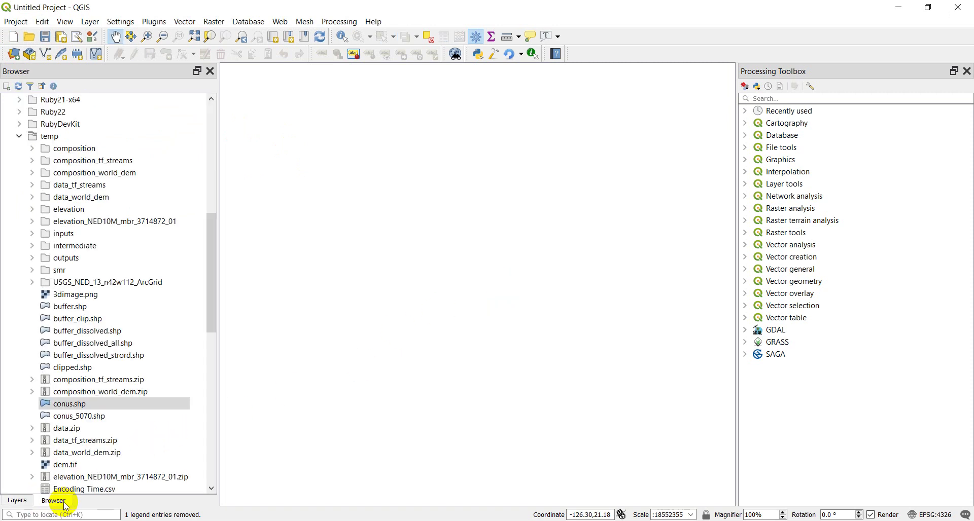
left_click_drag(72, 415, 431, 370)
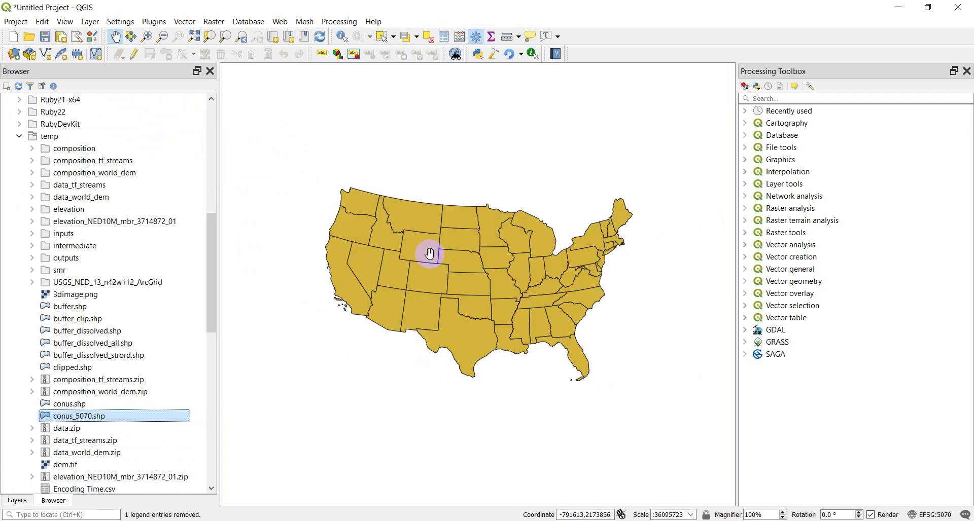
left_click(16, 501)
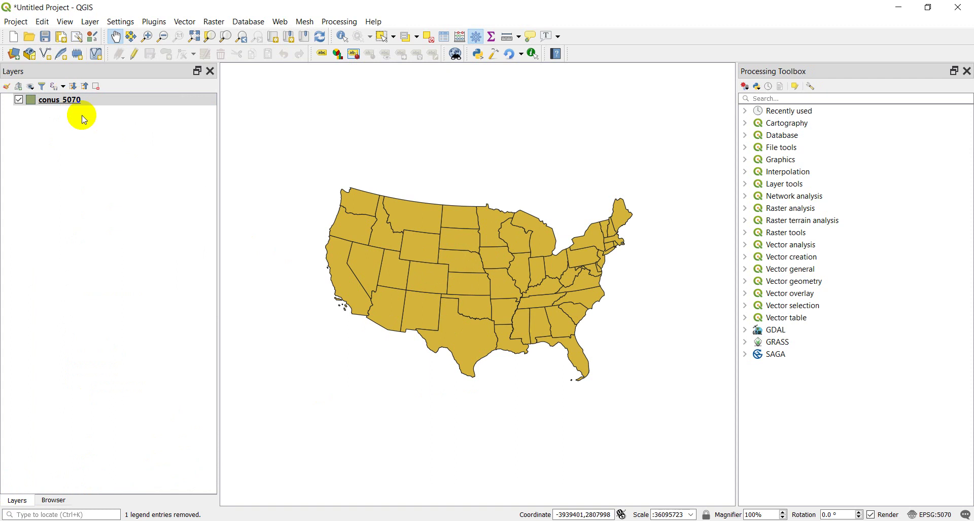
Step: Add conus.shp from the temp folder to the map and return to the list of layers
left_click(53, 500)
left_click_drag(71, 404, 395, 401)
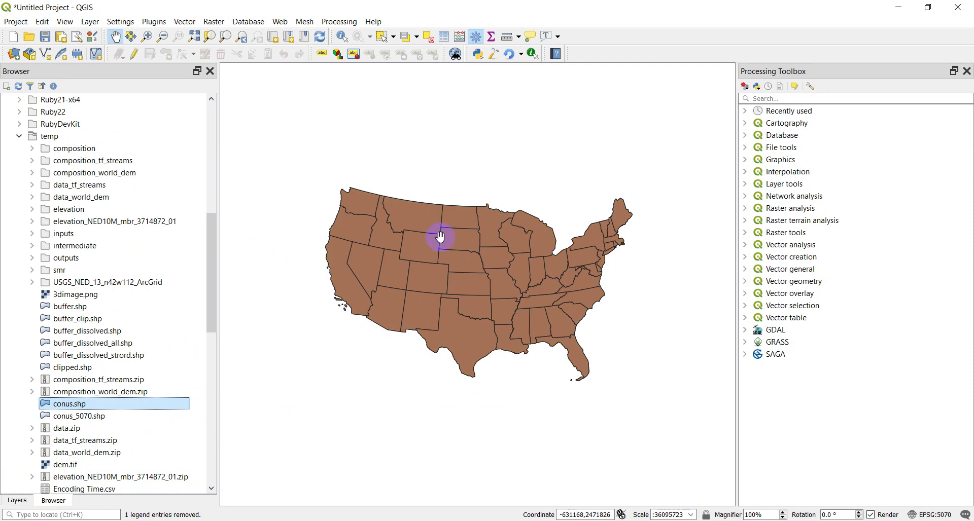
left_click(17, 501)
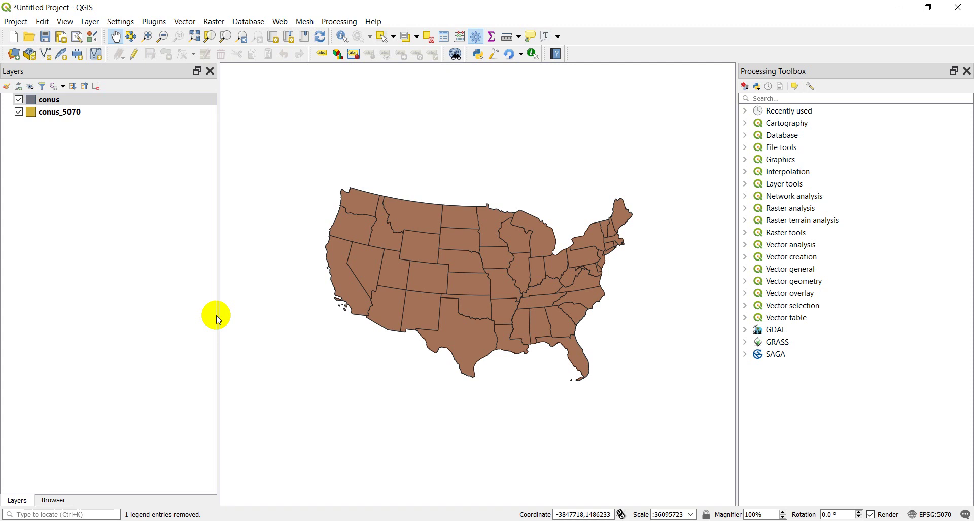
Step: Check which coordinate reference system the project uses in its CRS properties, leaving the settings unchanged
left_click(15, 22)
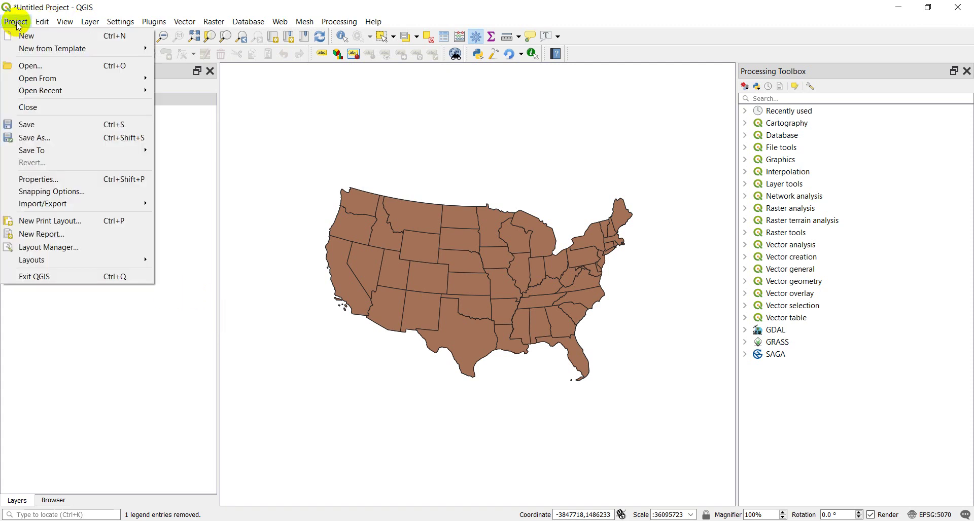
left_click(56, 173)
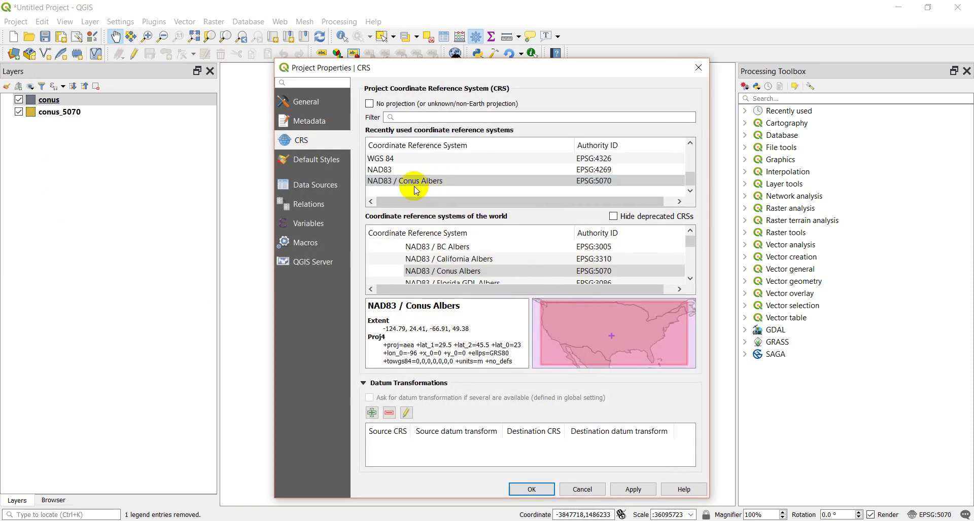
left_click(378, 183)
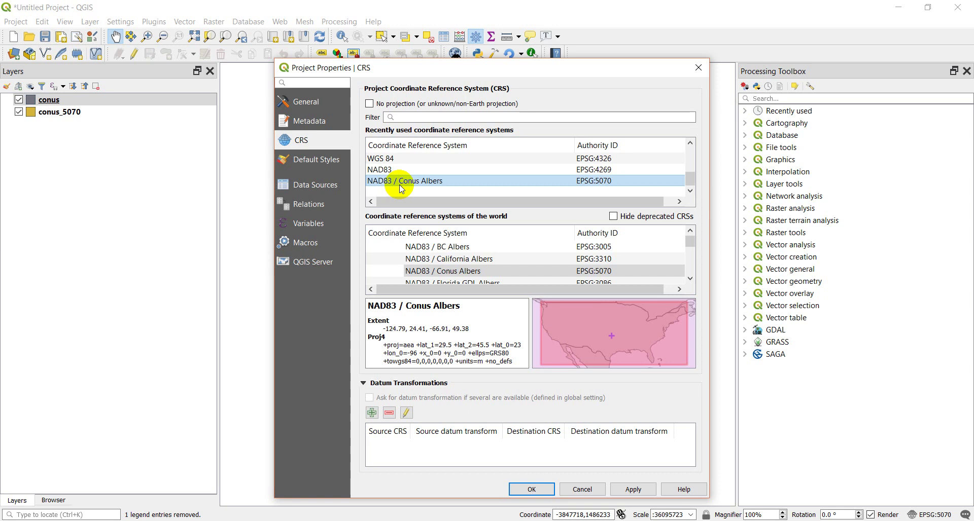
left_click(699, 67)
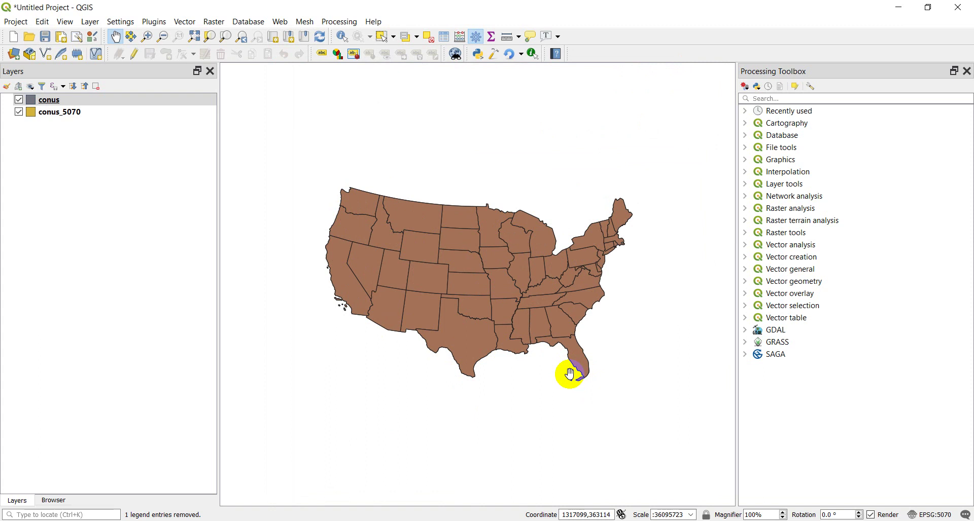
Step: Set the project CRS to the recently used geographic NAD83 (EPSG:4269) and enlarge the states on the map
left_click(17, 23)
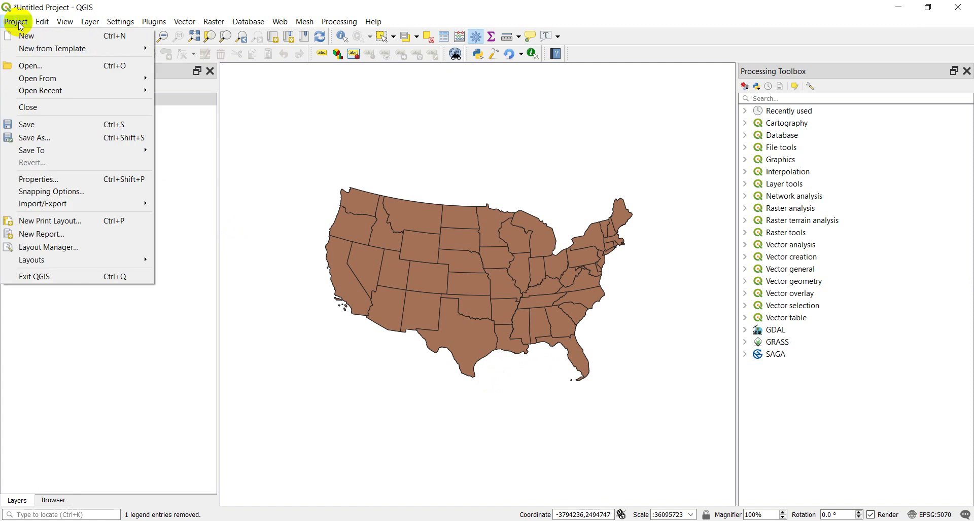
left_click(61, 181)
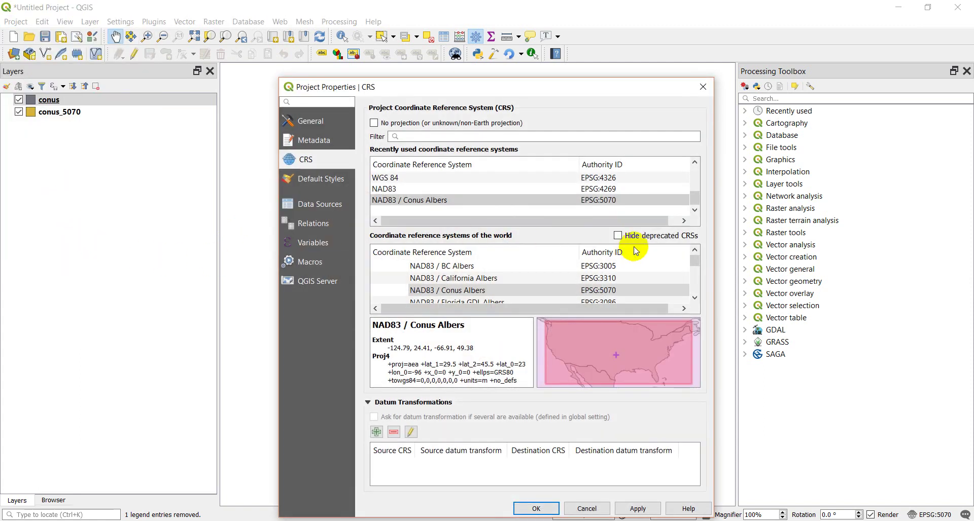
left_click(598, 191)
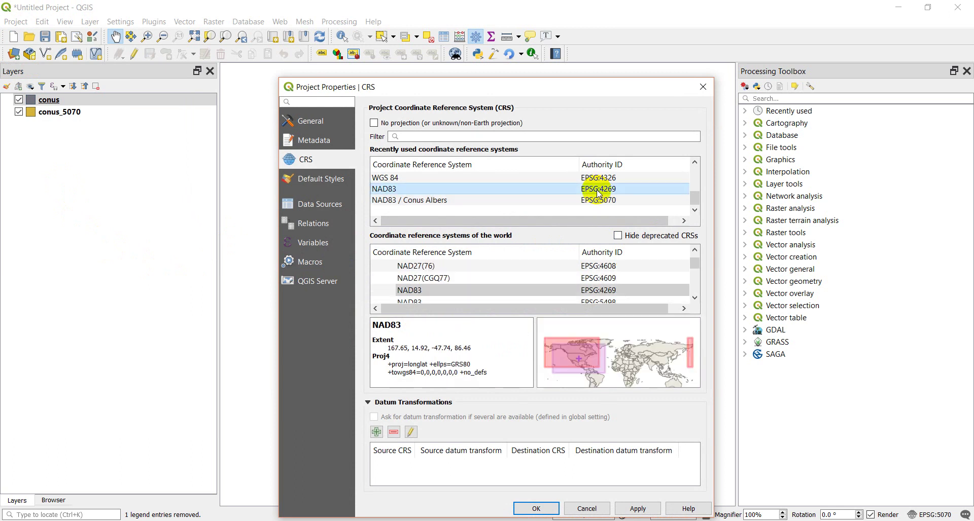
left_click(536, 507)
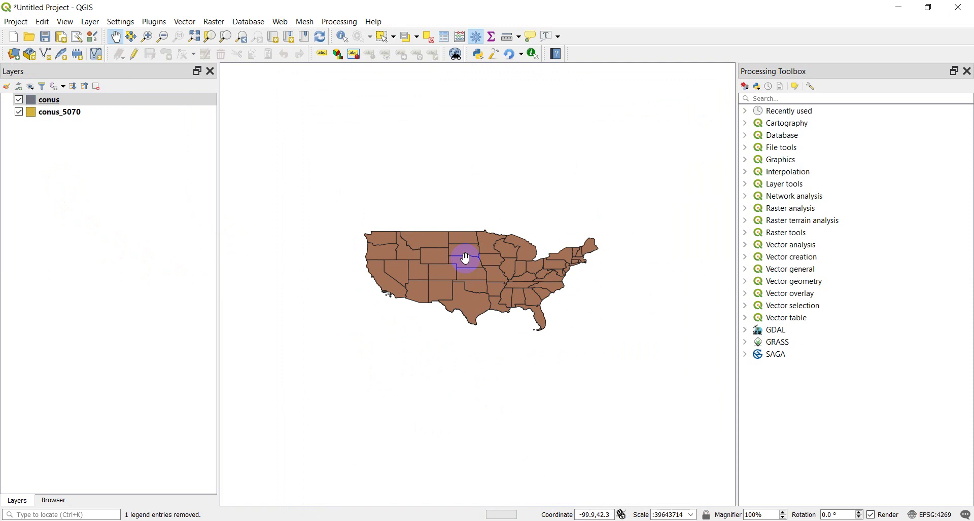
scroll(463, 259, "up", 1)
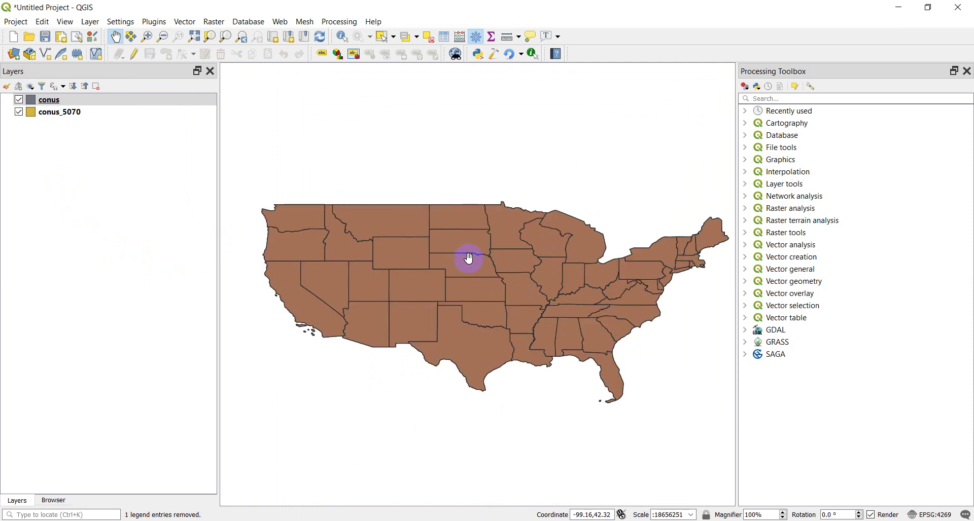